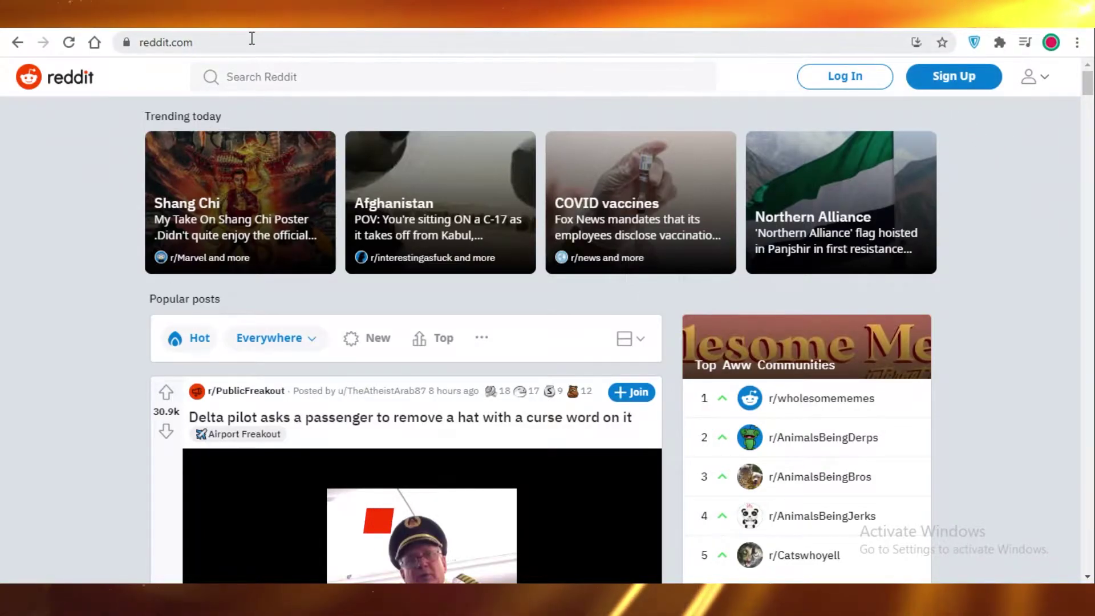
Begin email sign-up for a new Reddit account, leaving the email field empty and autofill dismissed
{"action": "left_click", "coordinate": [954, 76]}
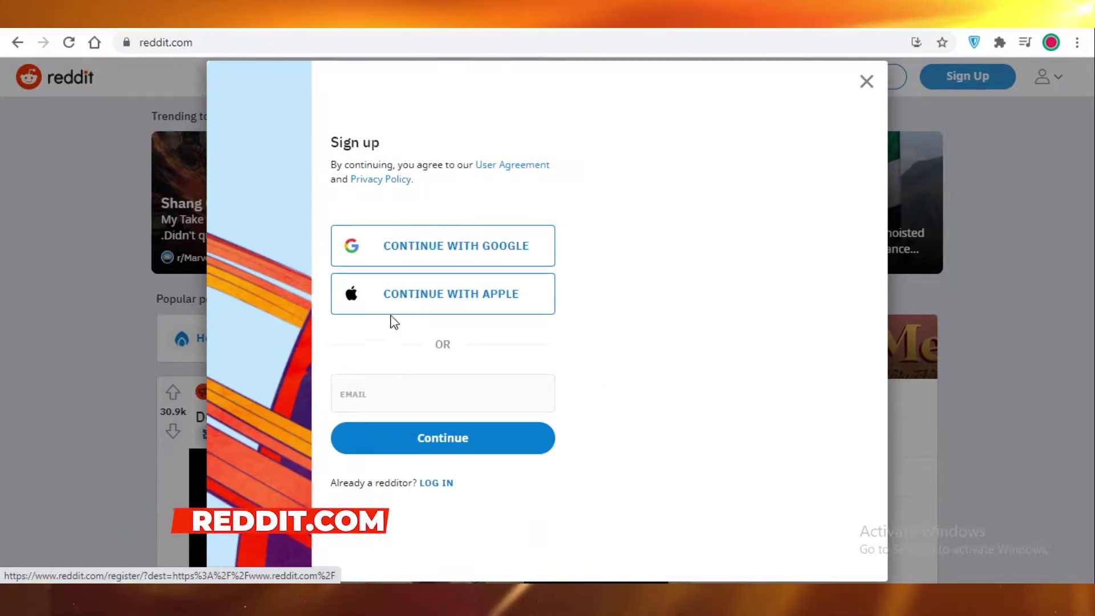
{"action": "left_click", "coordinate": [371, 389]}
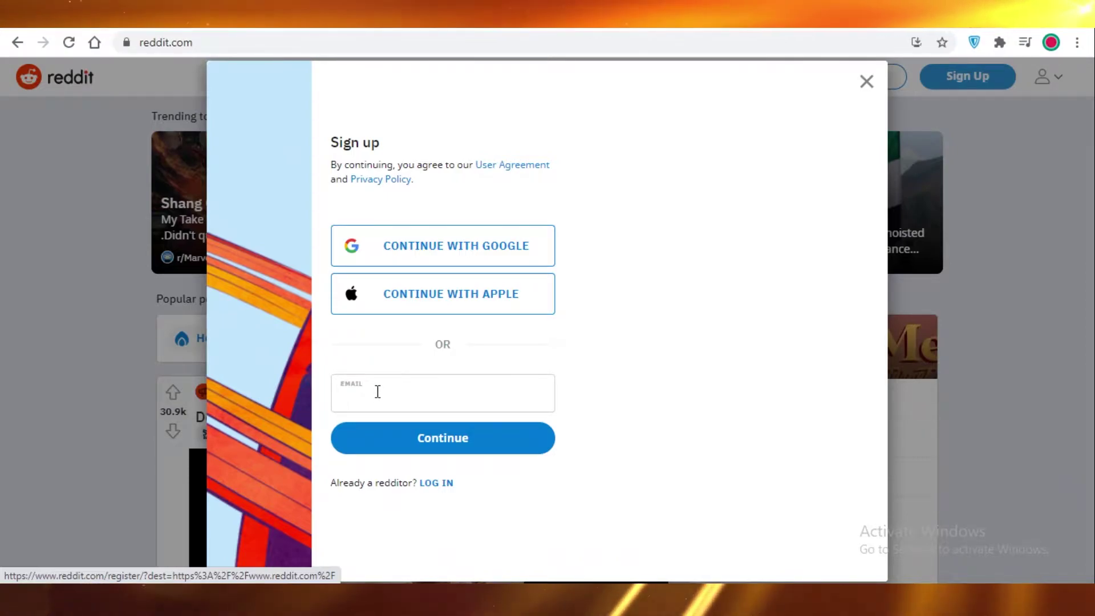
{"action": "left_click", "coordinate": [377, 392]}
{"action": "left_click", "coordinate": [609, 369]}
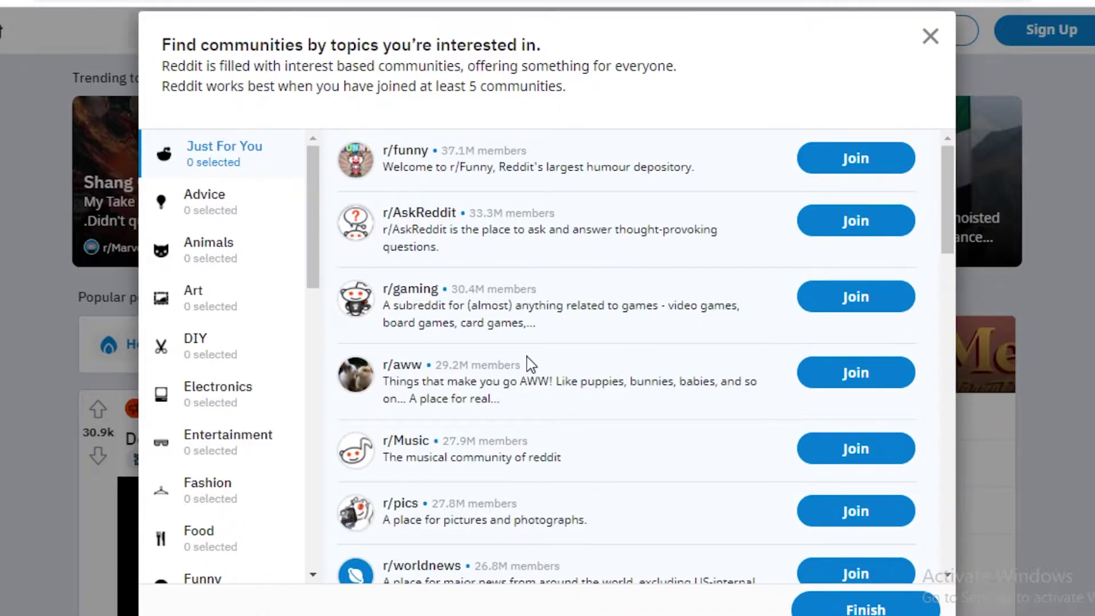
Browse the Health topic's communities, then join r/todayilearned and r/food
{"action": "scroll", "coordinate": [420, 268], "scroll_direction": "down", "scroll_amount": 2}
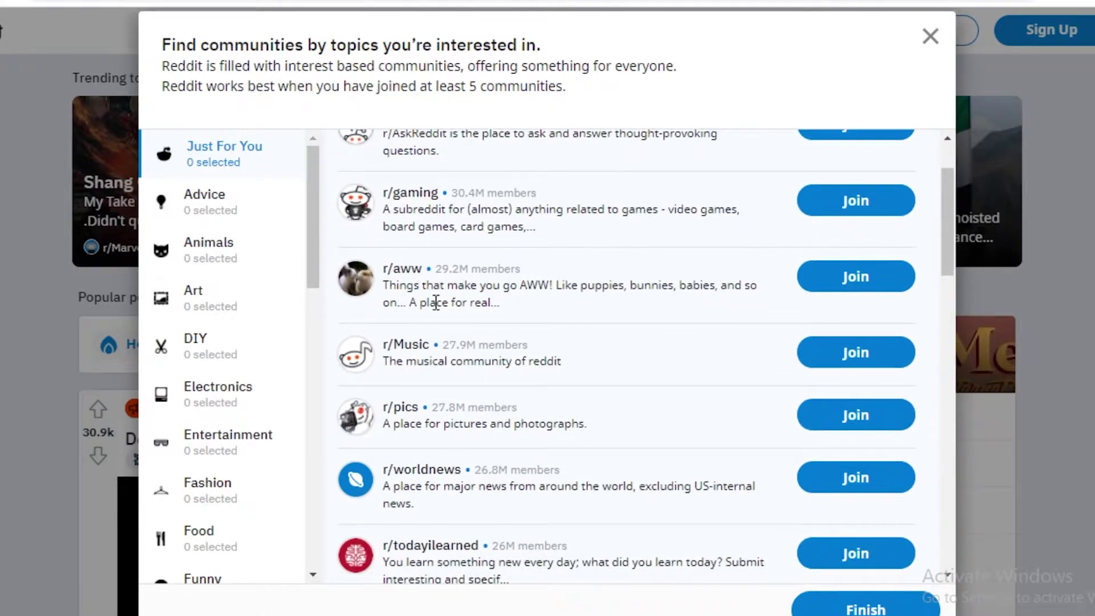
{"action": "scroll", "coordinate": [436, 302], "scroll_direction": "up", "scroll_amount": 2}
{"action": "scroll", "coordinate": [240, 285], "scroll_direction": "down", "scroll_amount": 5}
{"action": "left_click", "coordinate": [196, 411]}
{"action": "scroll", "coordinate": [196, 411], "scroll_direction": "down", "scroll_amount": 5}
{"action": "scroll", "coordinate": [428, 236], "scroll_direction": "down", "scroll_amount": 2}
{"action": "scroll", "coordinate": [428, 236], "scroll_direction": "up", "scroll_amount": 3}
{"action": "scroll", "coordinate": [228, 371], "scroll_direction": "down", "scroll_amount": 2}
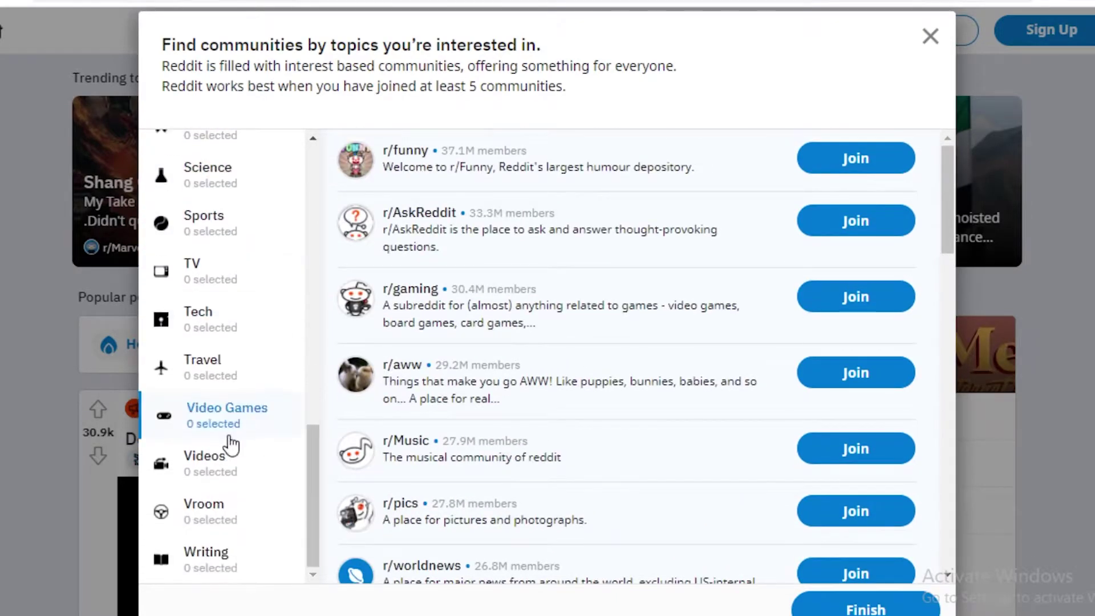
{"action": "scroll", "coordinate": [196, 237], "scroll_direction": "up", "scroll_amount": 15}
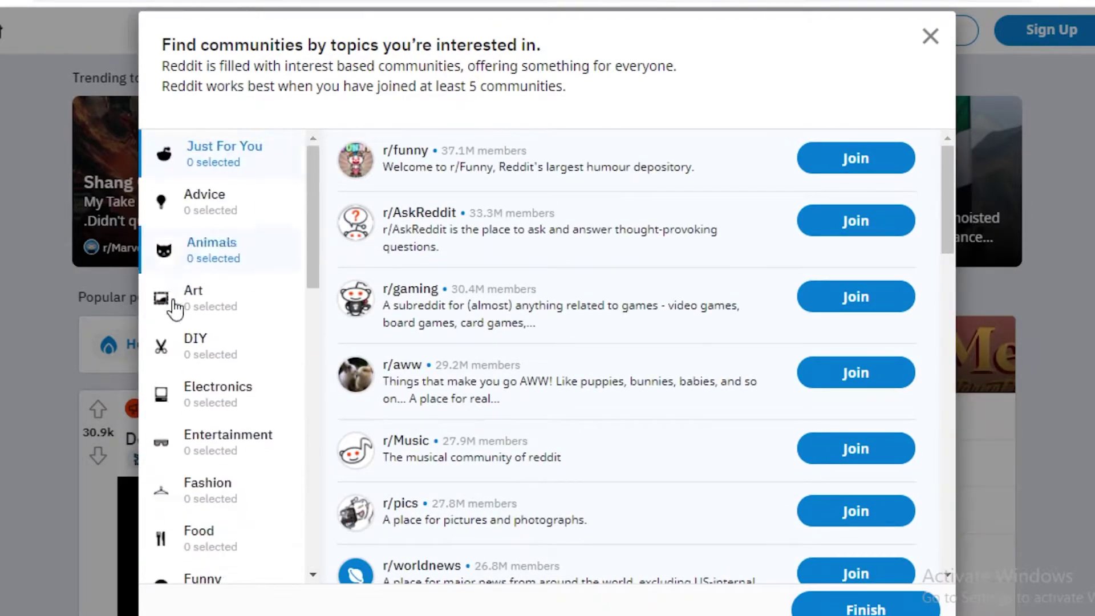
{"action": "scroll", "coordinate": [511, 284], "scroll_direction": "down", "scroll_amount": 8}
{"action": "scroll", "coordinate": [511, 283], "scroll_direction": "up", "scroll_amount": 8}
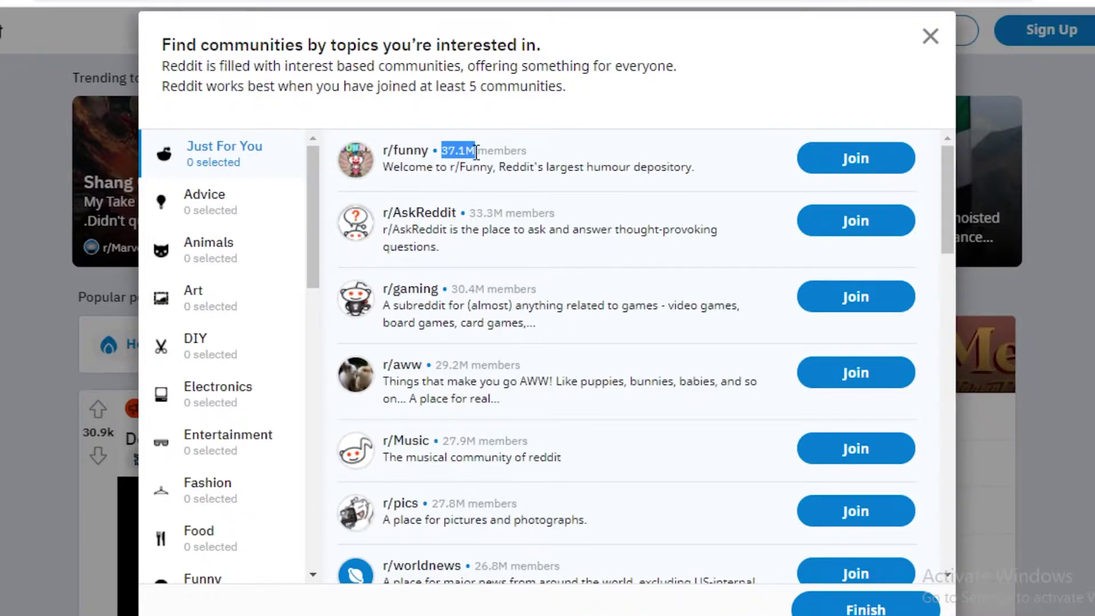
{"action": "left_click", "coordinate": [525, 278]}
{"action": "scroll", "coordinate": [525, 400], "scroll_direction": "down", "scroll_amount": 3}
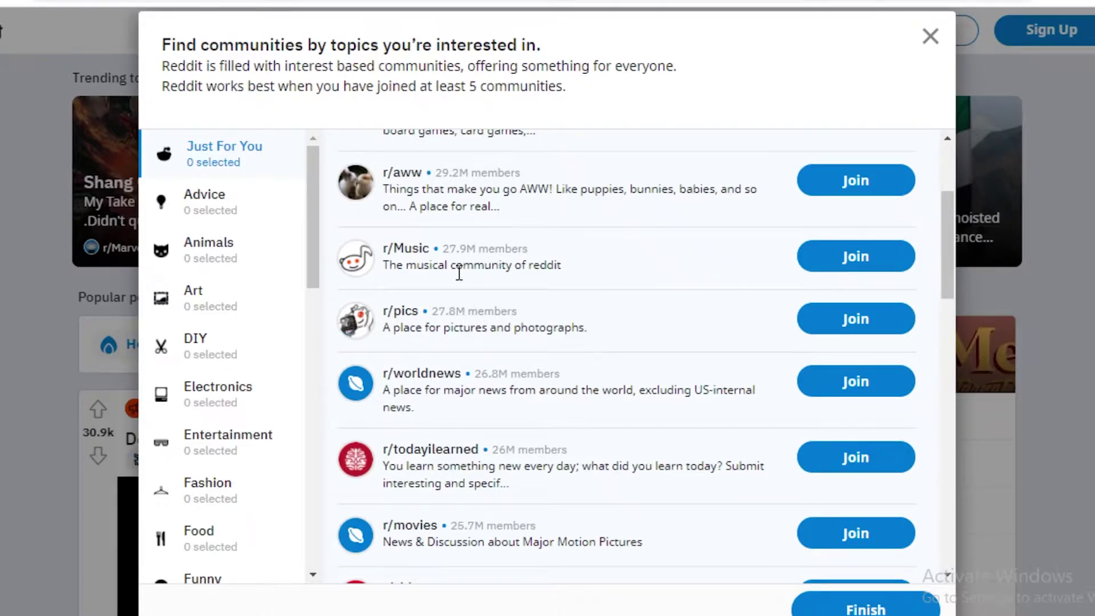
{"action": "scroll", "coordinate": [655, 325], "scroll_direction": "down", "scroll_amount": 2}
{"action": "left_click", "coordinate": [844, 365]}
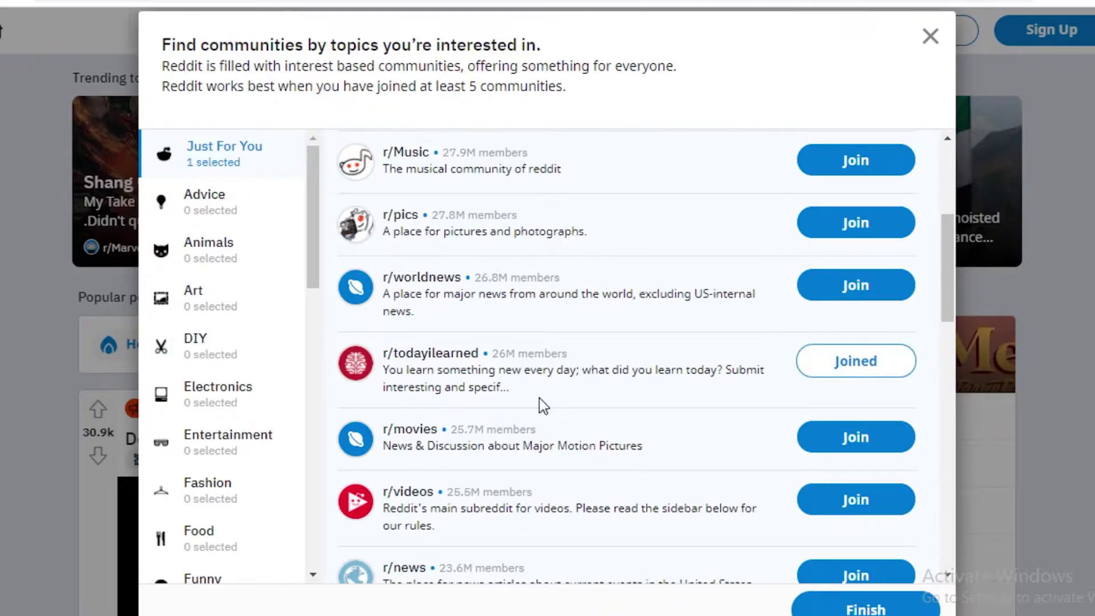
{"action": "scroll", "coordinate": [539, 398], "scroll_direction": "down", "scroll_amount": 6}
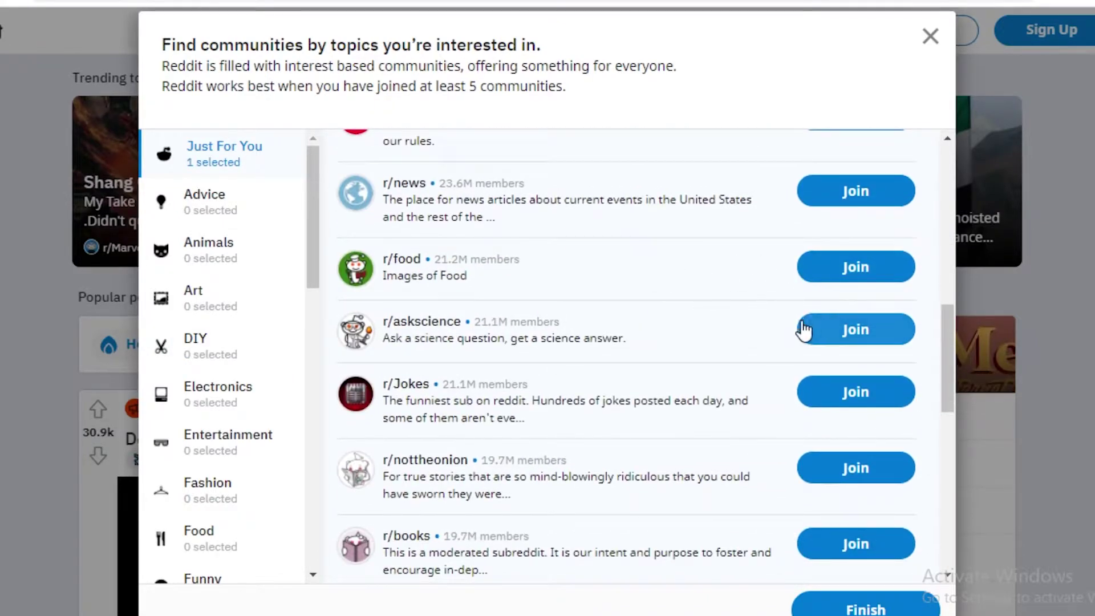
{"action": "scroll", "coordinate": [801, 330], "scroll_direction": "down", "scroll_amount": 1}
{"action": "left_click", "coordinate": [836, 189]}
Join r/explainlikeimfive, r/podcasts and r/streetwear from the Advice, Entertainment and Fashion topics
{"action": "left_click", "coordinate": [206, 199]}
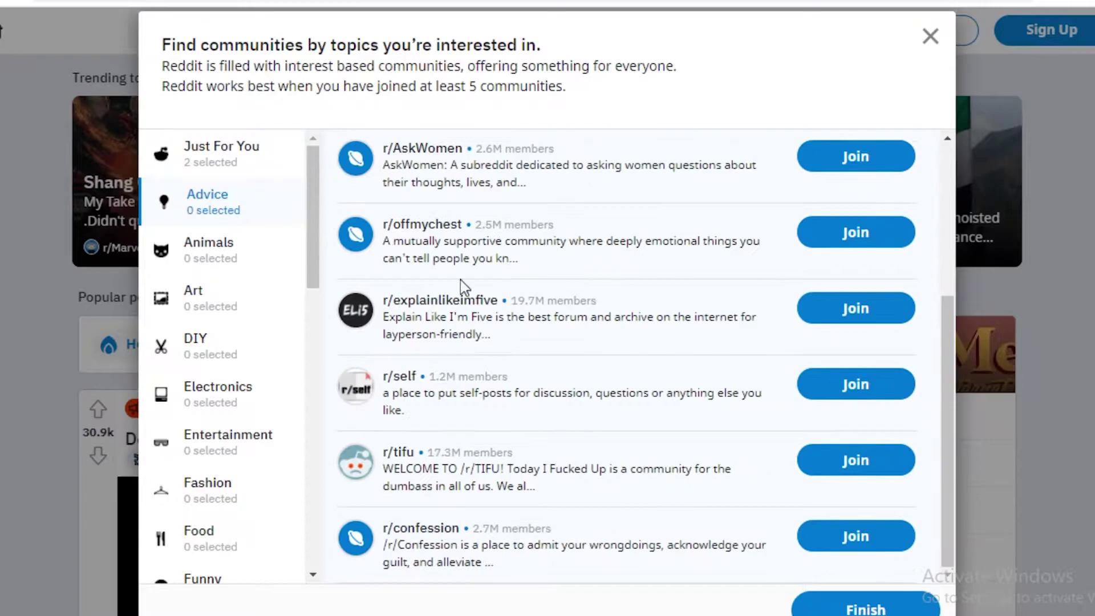
{"action": "left_click", "coordinate": [843, 320]}
{"action": "left_click", "coordinate": [228, 442]}
{"action": "scroll", "coordinate": [542, 302], "scroll_direction": "up", "scroll_amount": 2}
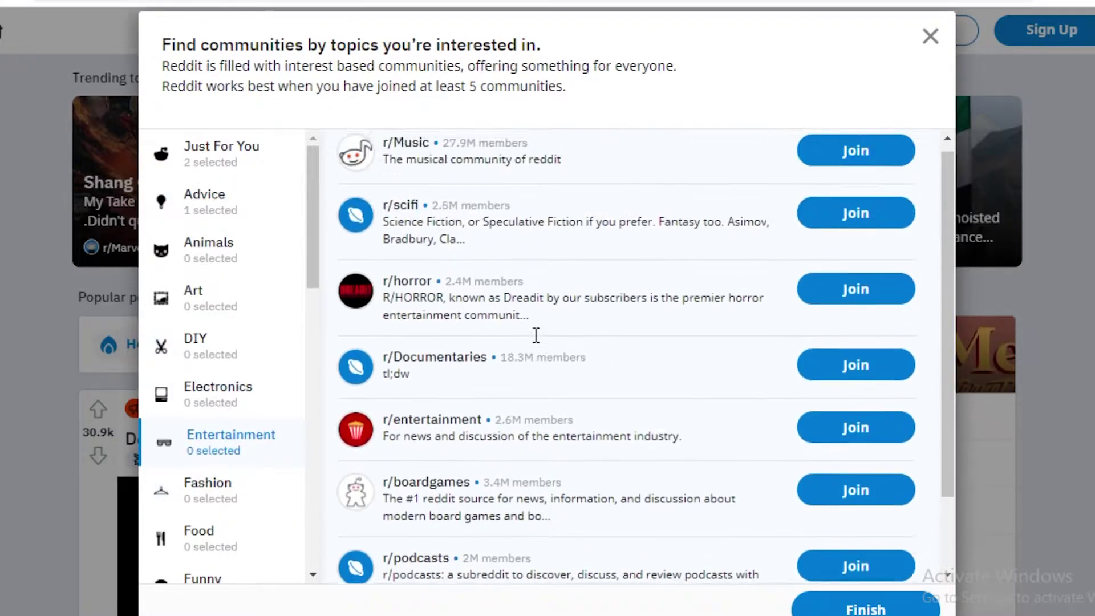
{"action": "scroll", "coordinate": [530, 296], "scroll_direction": "down", "scroll_amount": 2}
{"action": "left_click", "coordinate": [890, 486]}
{"action": "left_click", "coordinate": [225, 496]}
{"action": "scroll", "coordinate": [579, 369], "scroll_direction": "up", "scroll_amount": 2}
{"action": "left_click", "coordinate": [819, 225]}
Join r/technology, r/Bitcoin, r/gadgets, r/nononoyes and r/instant_regret from the Tech and Videos topics
{"action": "left_click", "coordinate": [205, 242]}
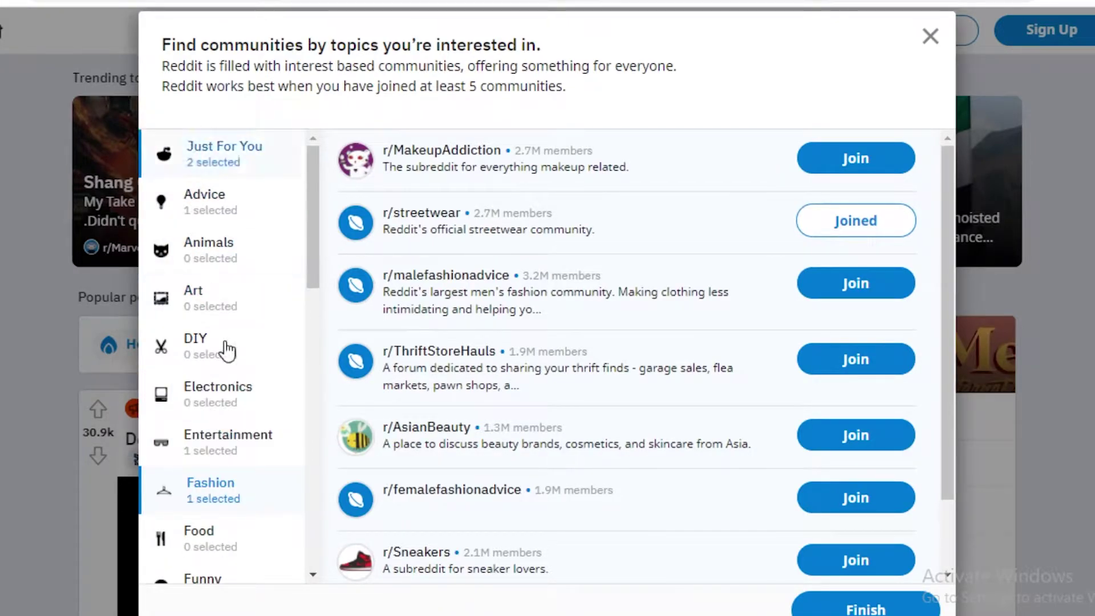
{"action": "scroll", "coordinate": [215, 400], "scroll_direction": "down", "scroll_amount": 9}
{"action": "scroll", "coordinate": [222, 451], "scroll_direction": "down", "scroll_amount": 5}
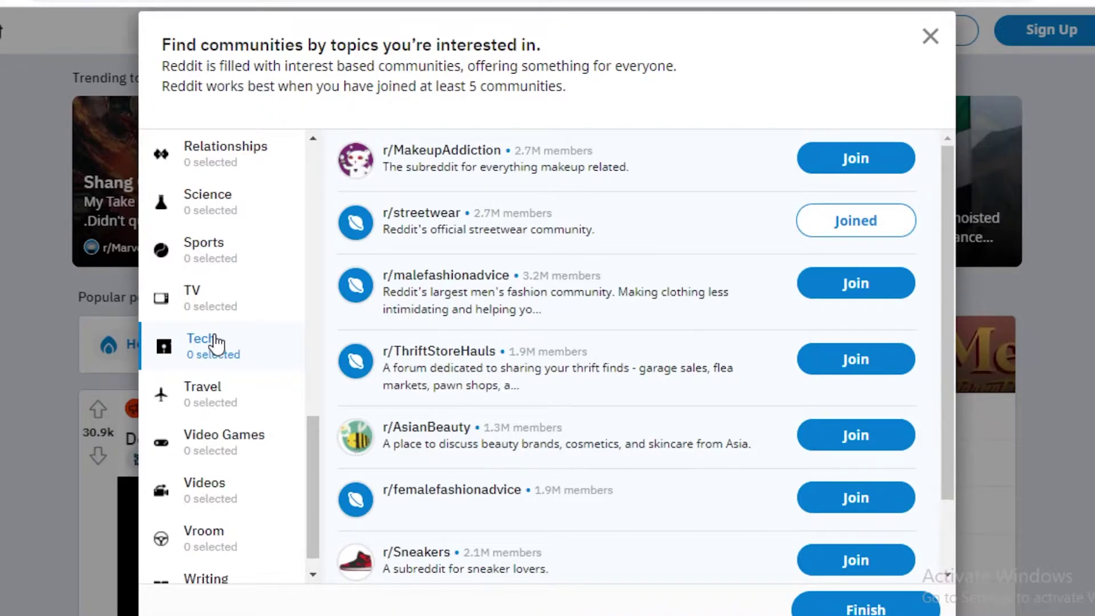
{"action": "left_click", "coordinate": [208, 365]}
{"action": "left_click", "coordinate": [856, 158]}
{"action": "scroll", "coordinate": [613, 342], "scroll_direction": "down", "scroll_amount": 2}
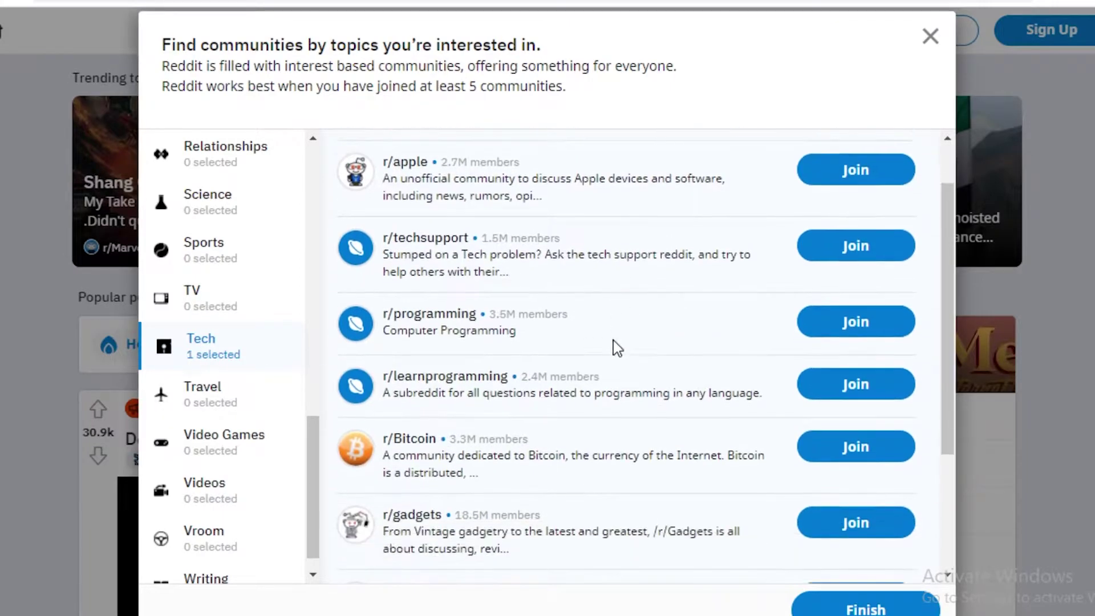
{"action": "left_click", "coordinate": [904, 432]}
{"action": "scroll", "coordinate": [721, 442], "scroll_direction": "down", "scroll_amount": 2}
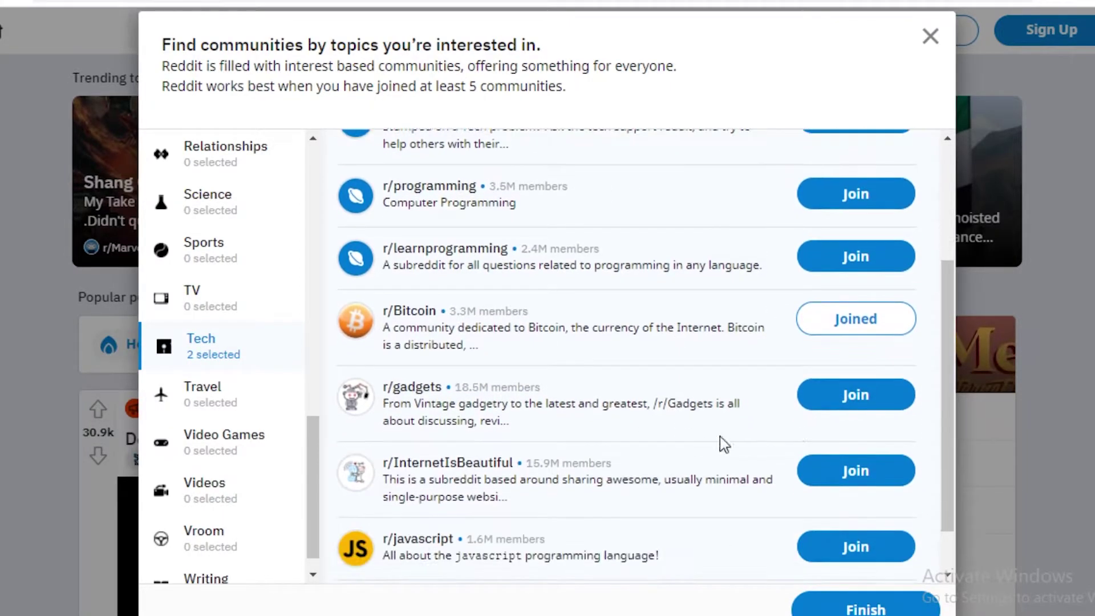
{"action": "left_click", "coordinate": [839, 400]}
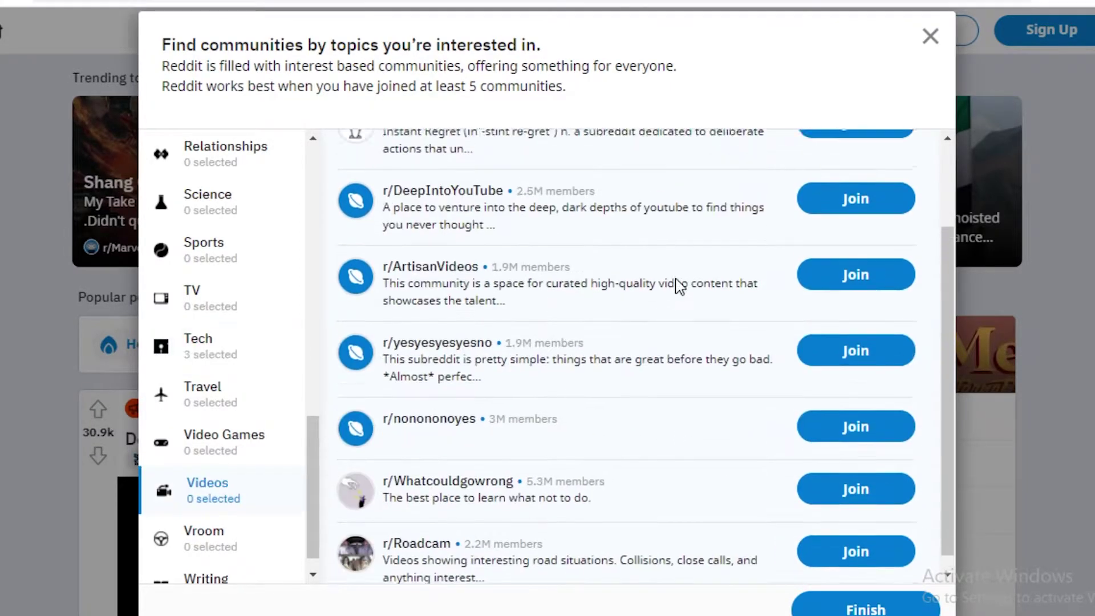
{"action": "scroll", "coordinate": [656, 319], "scroll_direction": "up", "scroll_amount": 2}
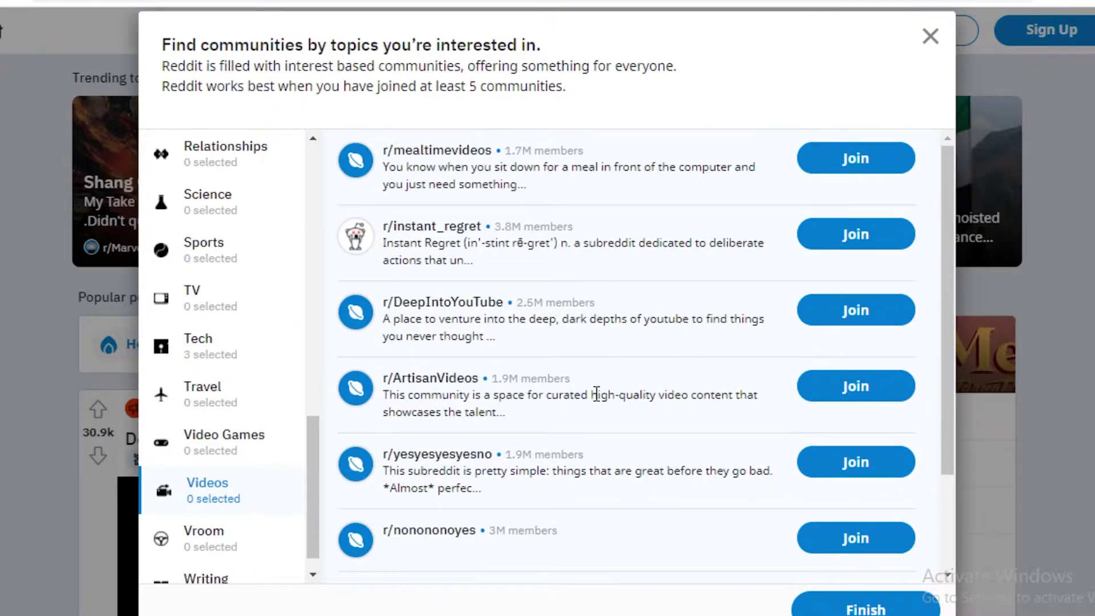
{"action": "scroll", "coordinate": [582, 420], "scroll_direction": "down", "scroll_amount": 2}
{"action": "left_click", "coordinate": [833, 411]}
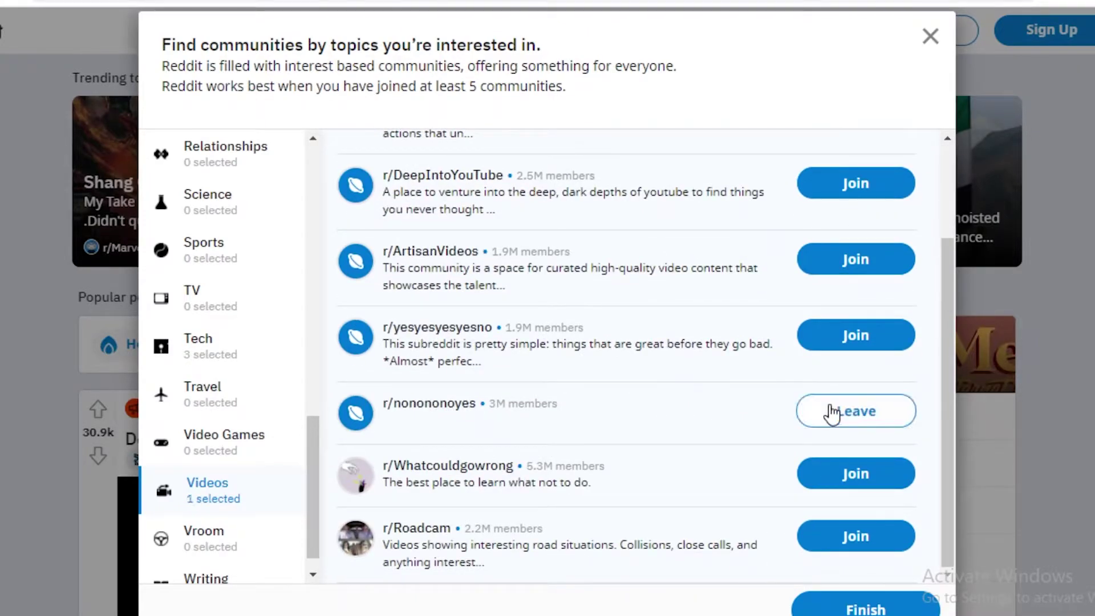
{"action": "scroll", "coordinate": [807, 245], "scroll_direction": "up", "scroll_amount": 2}
{"action": "left_click", "coordinate": [826, 237]}
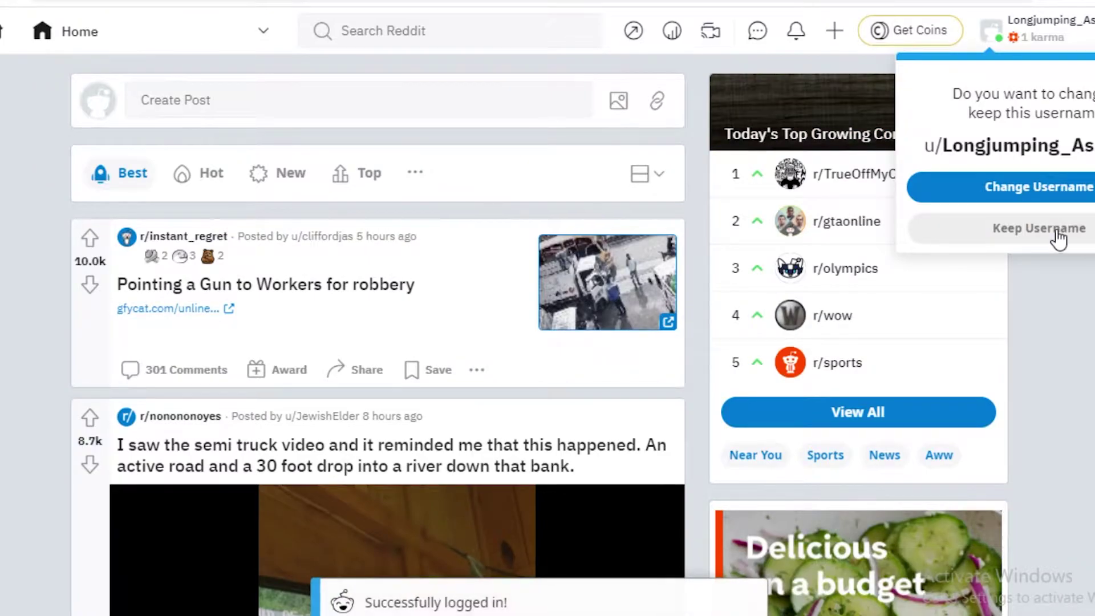
Keep the auto-assigned username for now and scroll through the home feed of joined communities
{"action": "left_click", "coordinate": [1055, 235]}
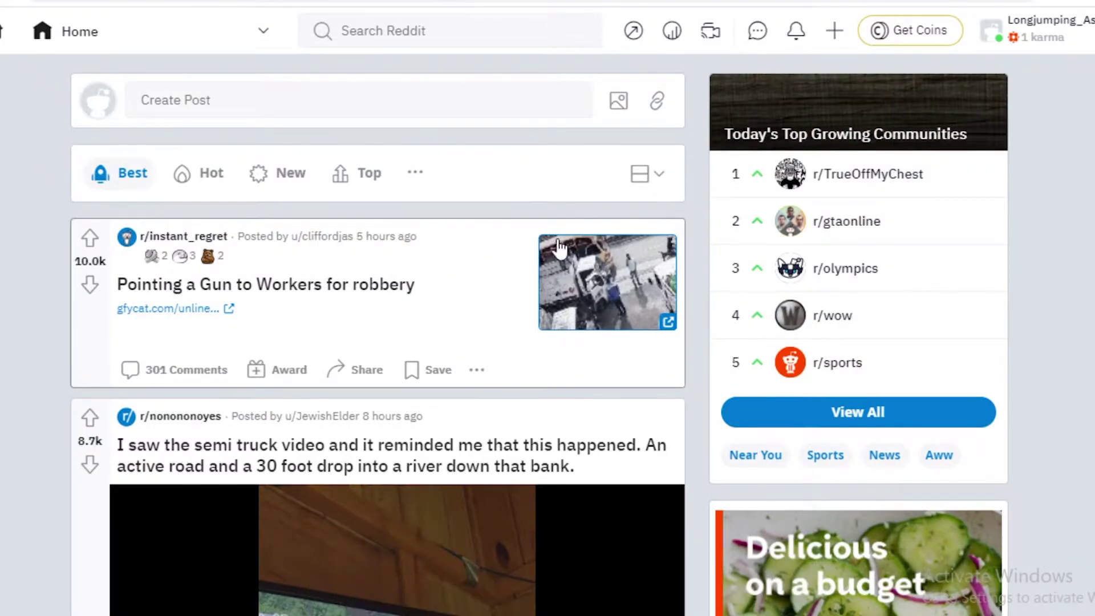
{"action": "scroll", "coordinate": [1031, 261], "scroll_direction": "down", "scroll_amount": 6}
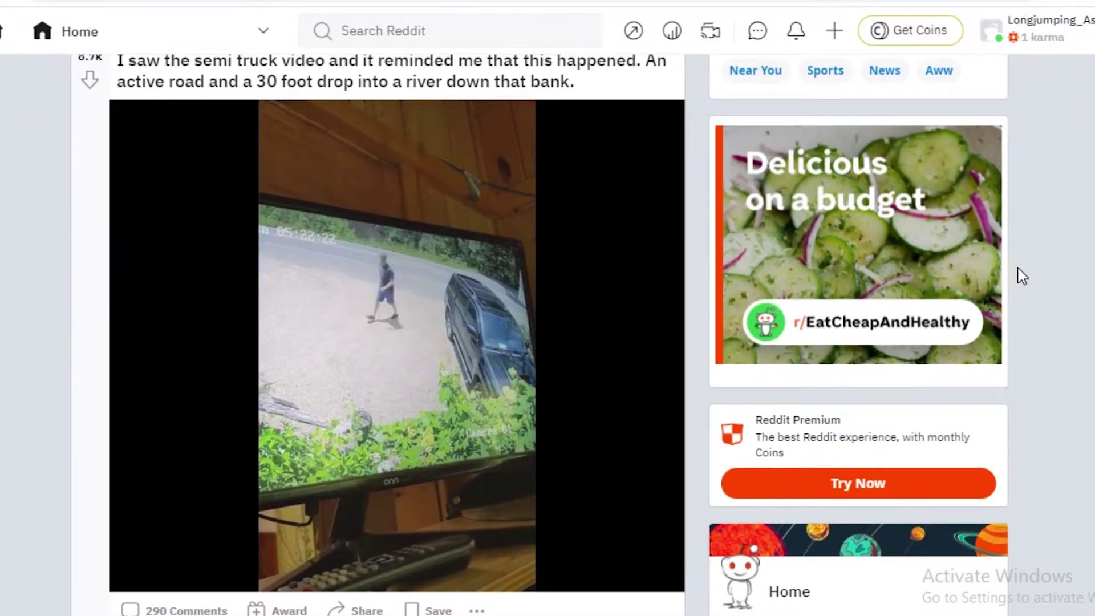
{"action": "scroll", "coordinate": [289, 213], "scroll_direction": "up", "scroll_amount": 1}
{"action": "scroll", "coordinate": [285, 199], "scroll_direction": "up", "scroll_amount": 5}
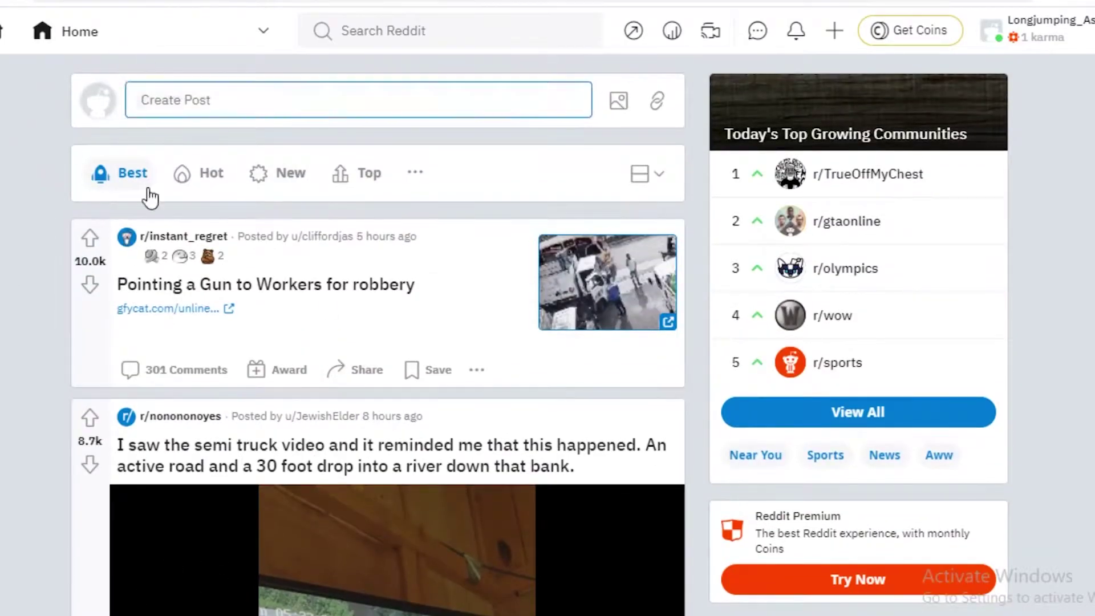
{"action": "scroll", "coordinate": [334, 74], "scroll_direction": "down", "scroll_amount": 2}
{"action": "scroll", "coordinate": [295, 169], "scroll_direction": "down", "scroll_amount": 7}
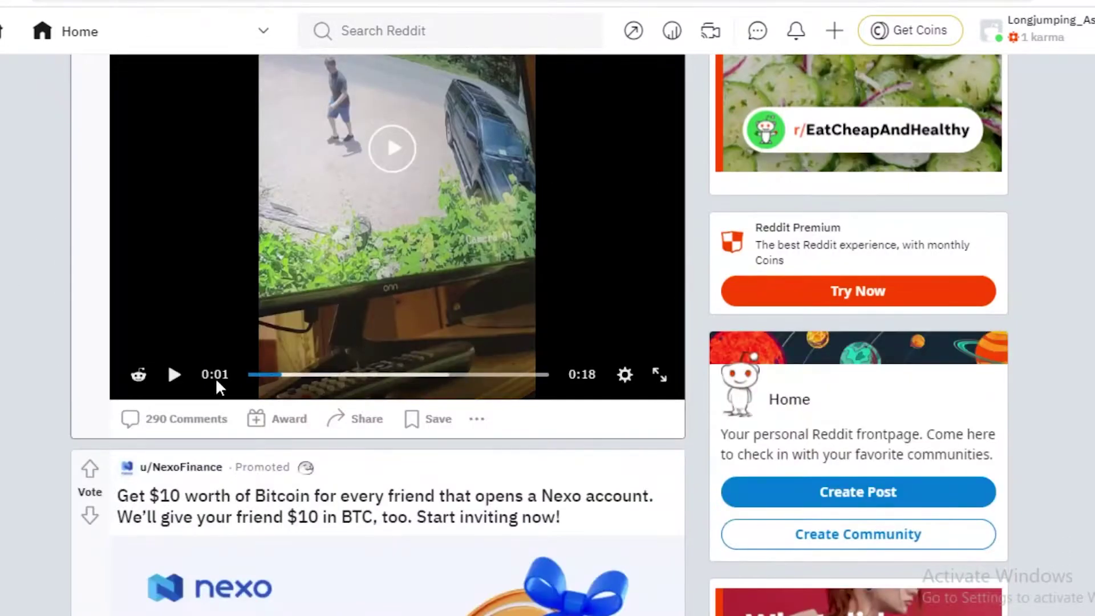
{"action": "scroll", "coordinate": [164, 371], "scroll_direction": "up", "scroll_amount": 7}
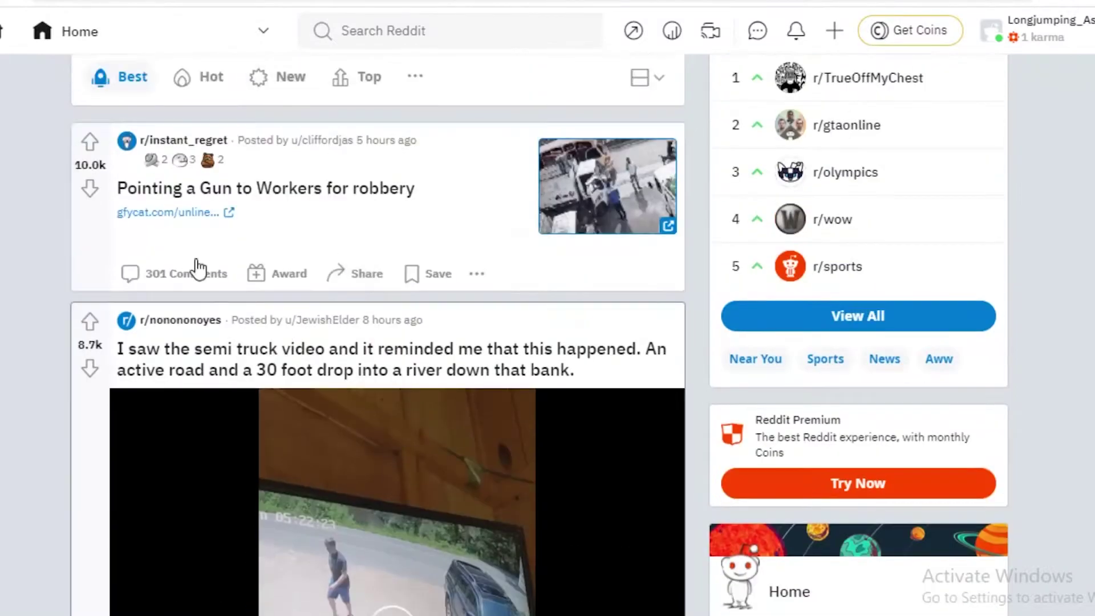
{"action": "scroll", "coordinate": [342, 232], "scroll_direction": "down", "scroll_amount": 7}
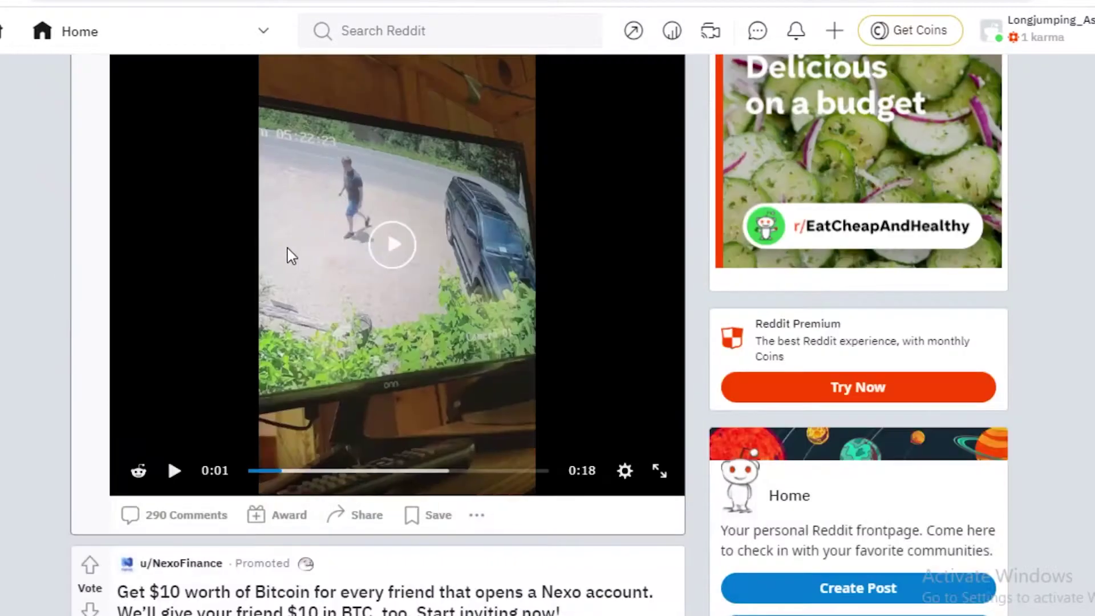
{"action": "scroll", "coordinate": [1086, 354], "scroll_direction": "down", "scroll_amount": 8}
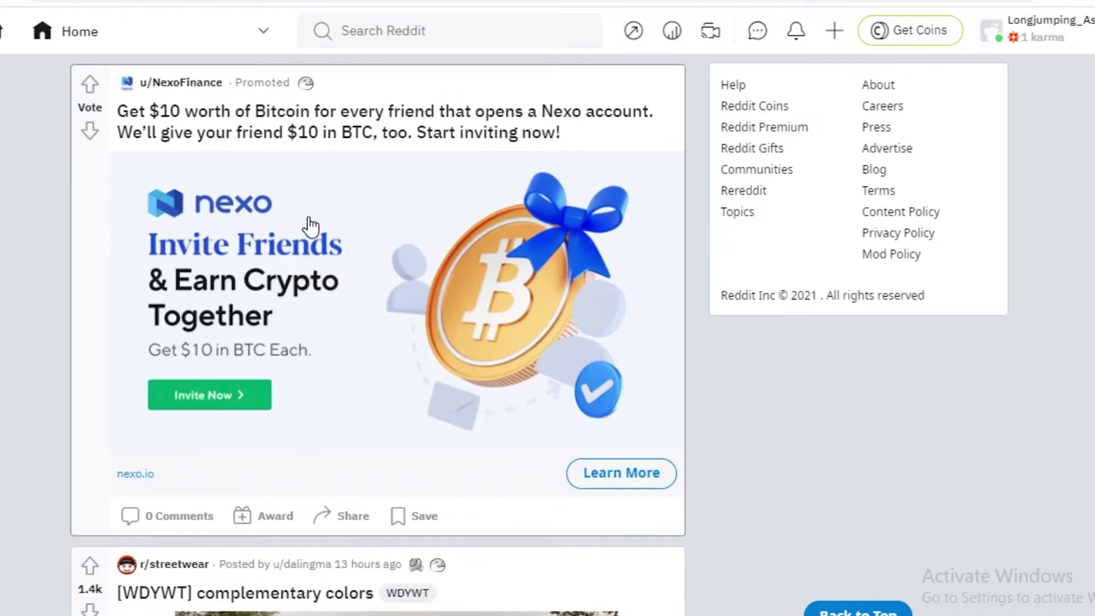
{"action": "scroll", "coordinate": [219, 174], "scroll_direction": "down", "scroll_amount": 5}
{"action": "scroll", "coordinate": [359, 445], "scroll_direction": "up", "scroll_amount": 5}
{"action": "scroll", "coordinate": [377, 341], "scroll_direction": "down", "scroll_amount": 10}
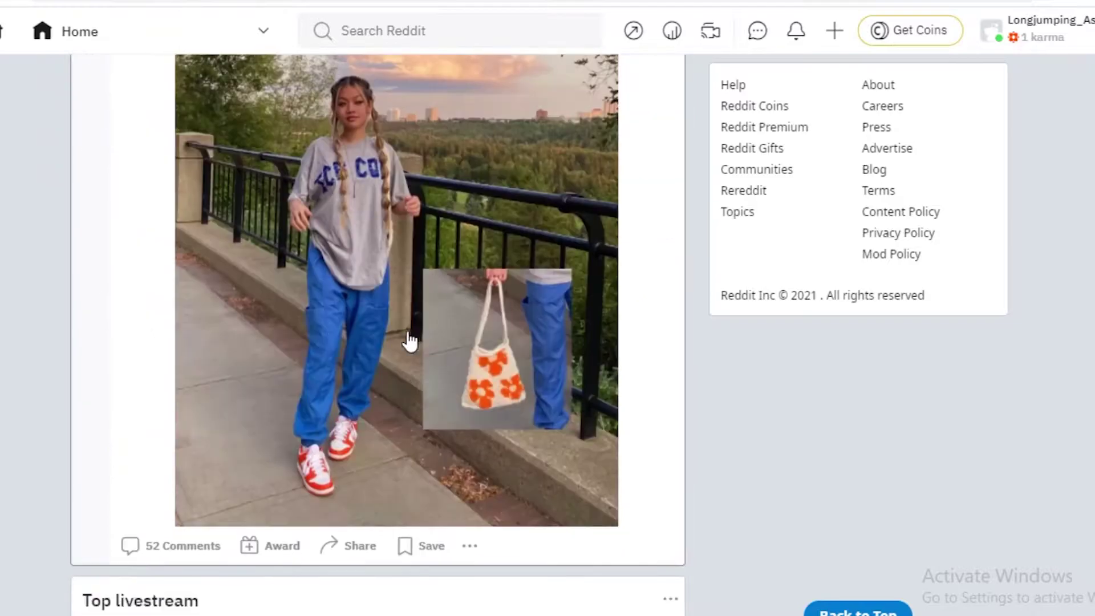
{"action": "scroll", "coordinate": [323, 313], "scroll_direction": "down", "scroll_amount": 20}
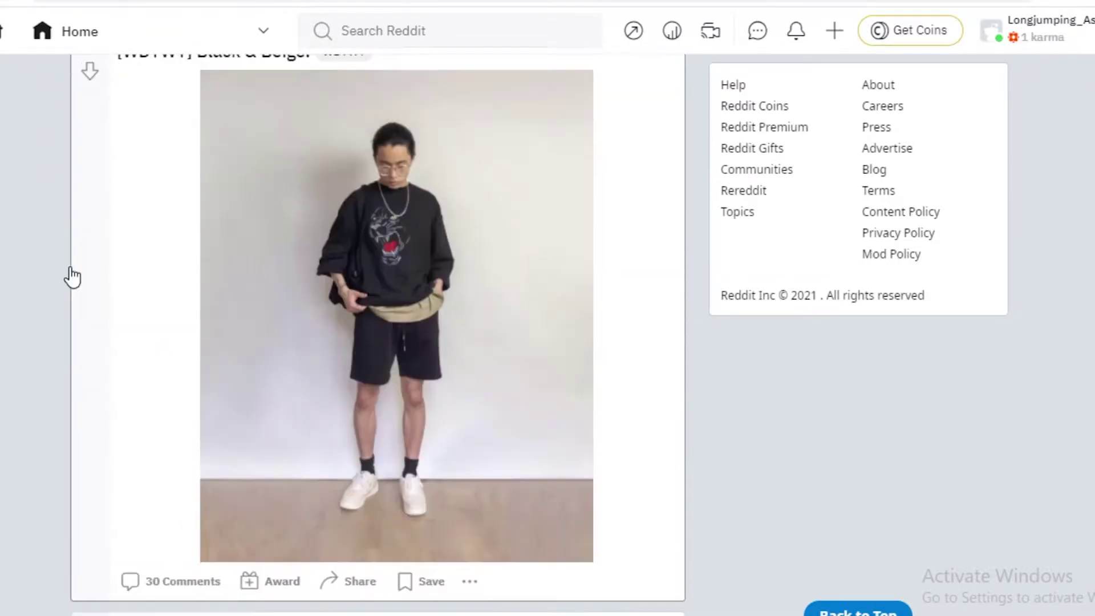
{"action": "scroll", "coordinate": [139, 402], "scroll_direction": "down", "scroll_amount": 7}
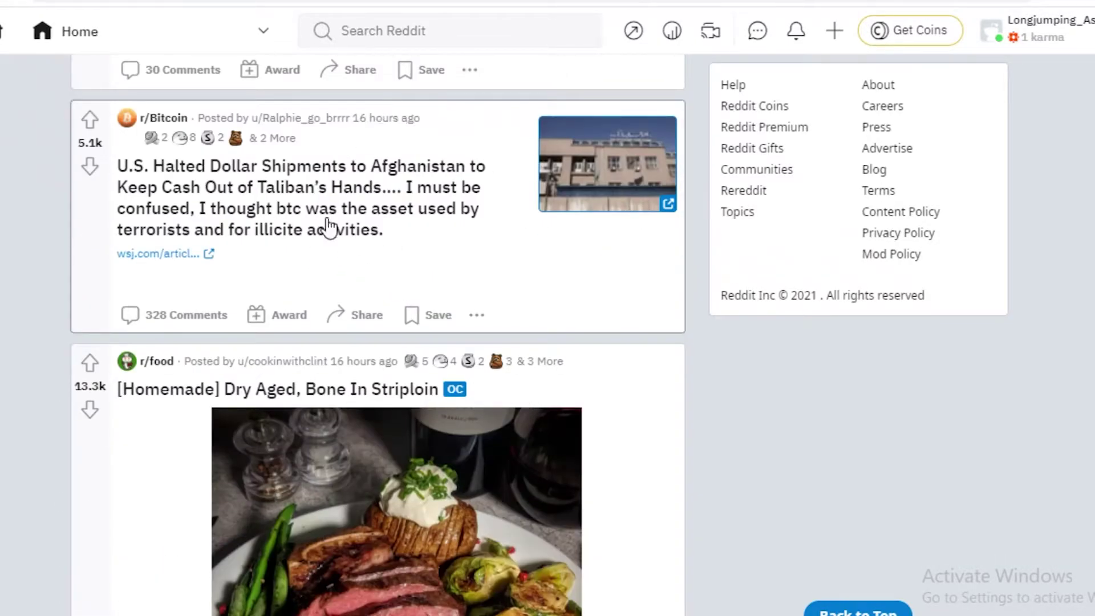
{"action": "scroll", "coordinate": [208, 270], "scroll_direction": "down", "scroll_amount": 9}
{"action": "scroll", "coordinate": [276, 303], "scroll_direction": "up", "scroll_amount": 3}
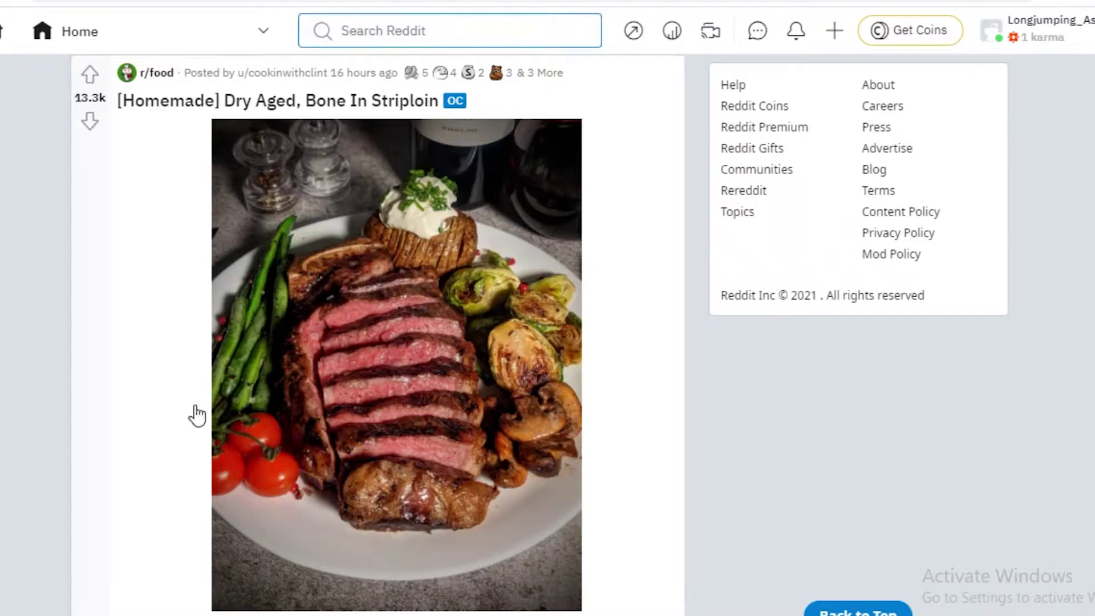
{"action": "scroll", "coordinate": [214, 302], "scroll_direction": "down", "scroll_amount": 3}
{"action": "scroll", "coordinate": [211, 302], "scroll_direction": "down", "scroll_amount": 7}
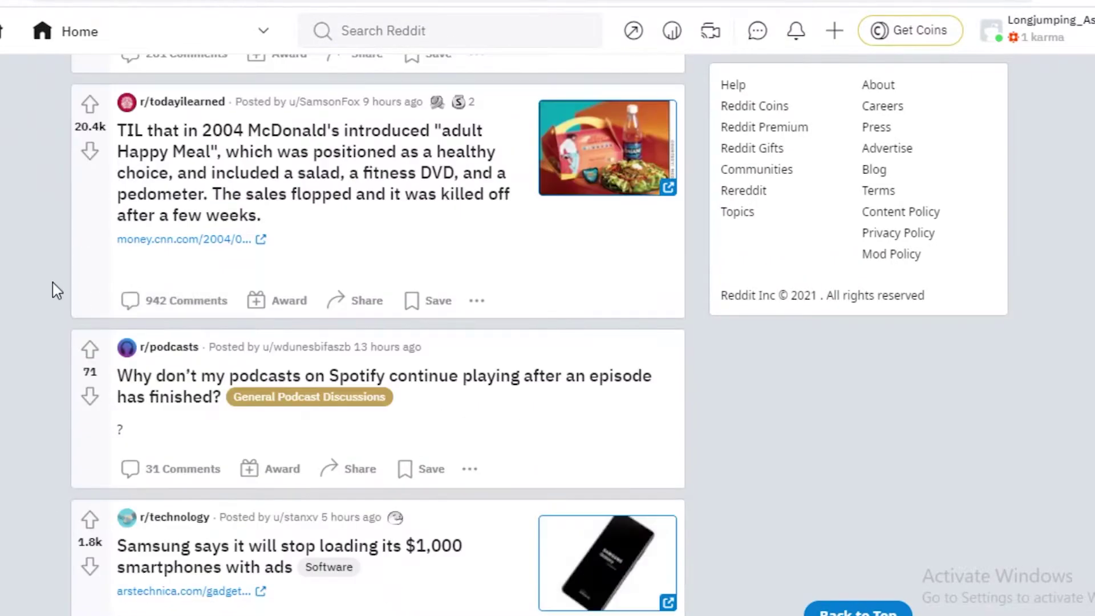
{"action": "scroll", "coordinate": [225, 291], "scroll_direction": "up", "scroll_amount": 6}
{"action": "scroll", "coordinate": [237, 294], "scroll_direction": "down", "scroll_amount": 20}
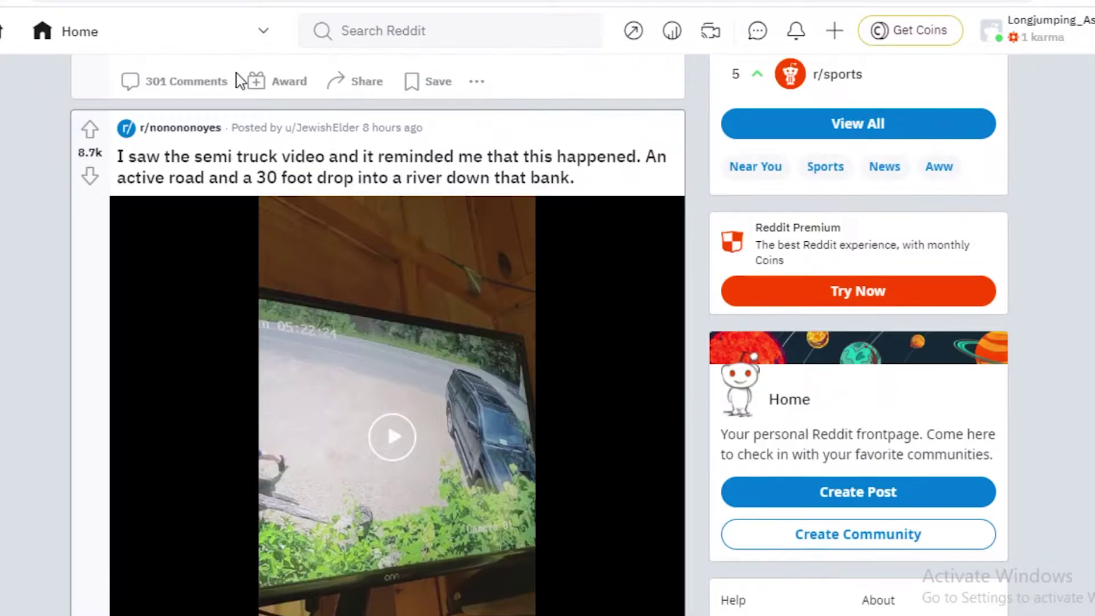
Filter the joined-communities list by 'r/' and dock it as a sidebar beside the feed
{"action": "scroll", "coordinate": [239, 80], "scroll_direction": "up", "scroll_amount": 3}
{"action": "left_click", "coordinate": [136, 31]}
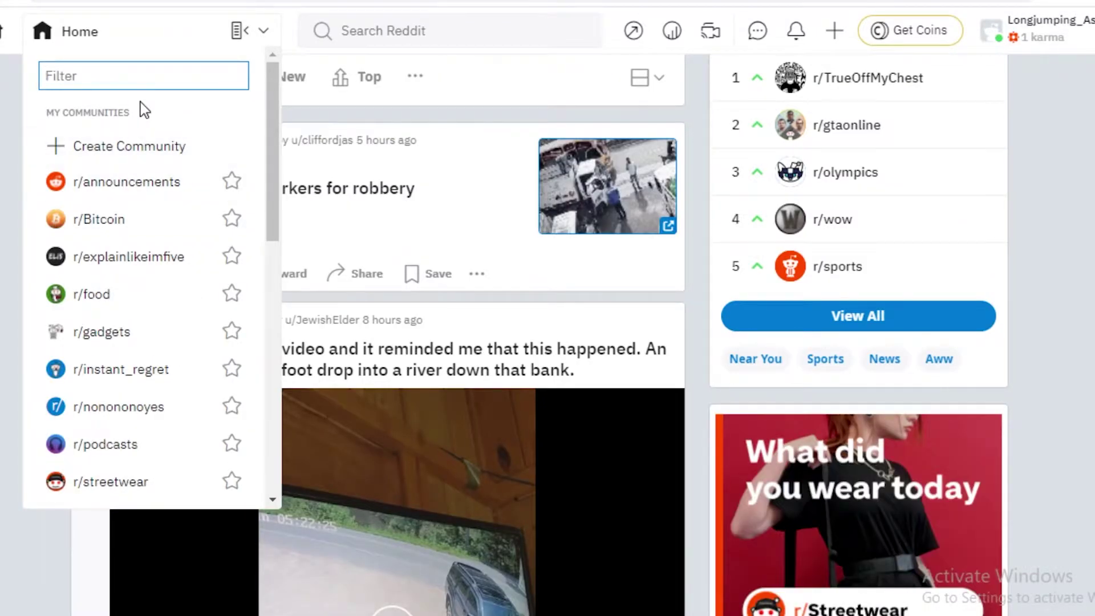
{"action": "type", "text": "r/"}
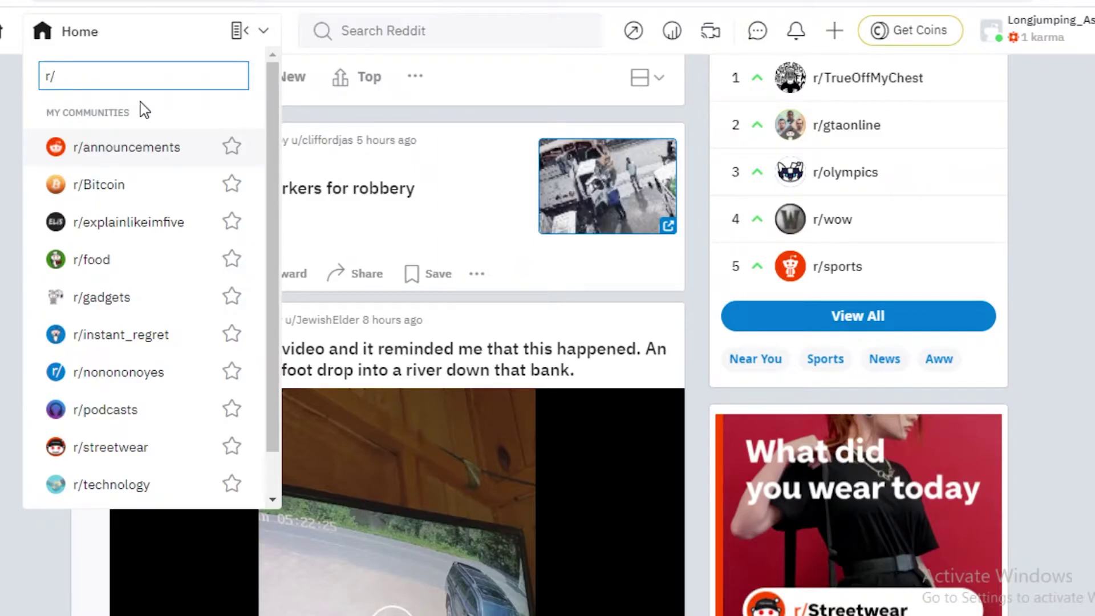
{"action": "left_click", "coordinate": [144, 109]}
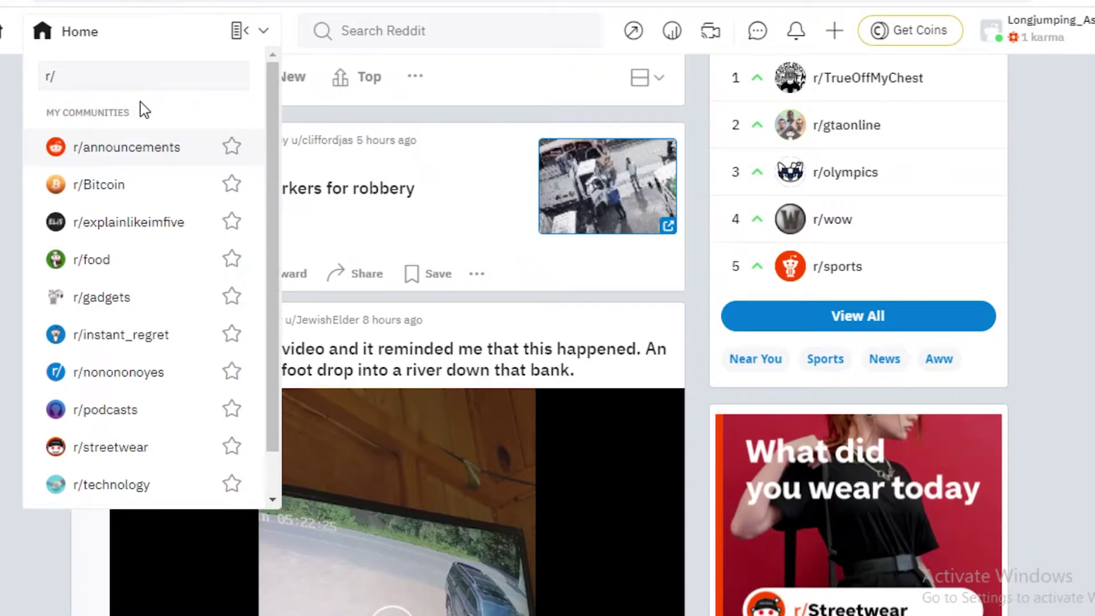
{"action": "left_click", "coordinate": [158, 78]}
Search Reddit for 'naruto' and show only matching communities and users
{"action": "left_click", "coordinate": [393, 30]}
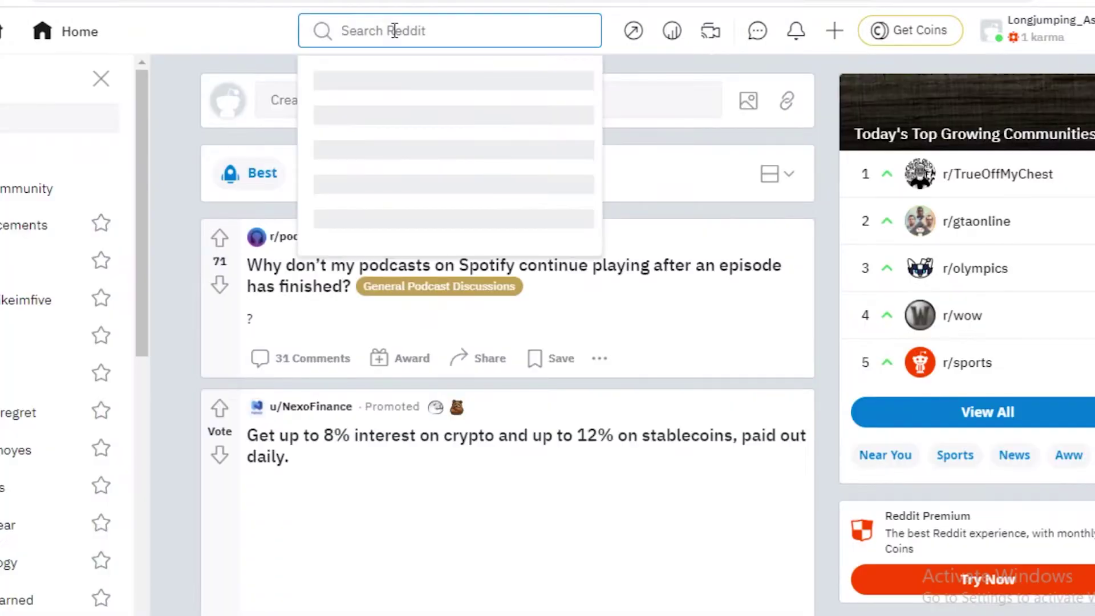
{"action": "type", "text": "naruto"}
{"action": "key", "text": "Return"}
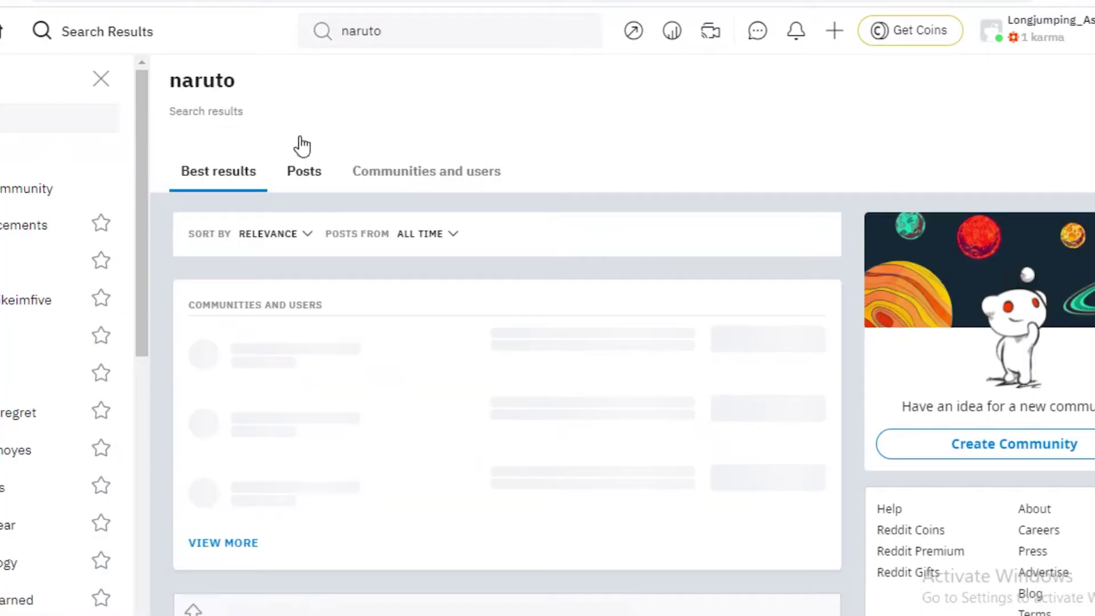
{"action": "left_click", "coordinate": [357, 183]}
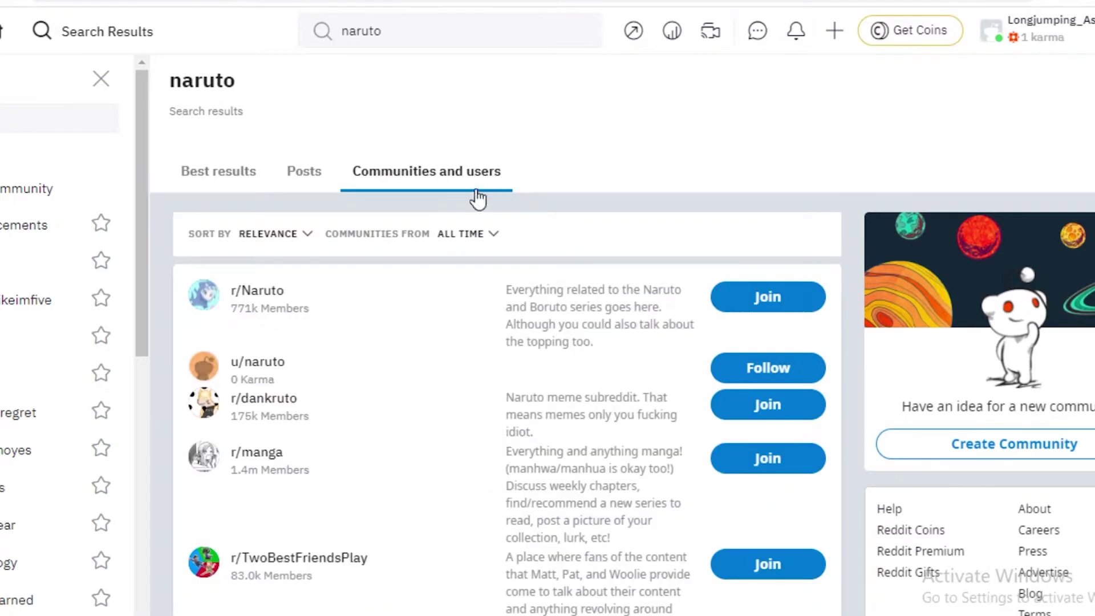
Scroll the naruto community results, then open r/Naruto from the search suggestions
{"action": "scroll", "coordinate": [554, 463], "scroll_direction": "down", "scroll_amount": 2}
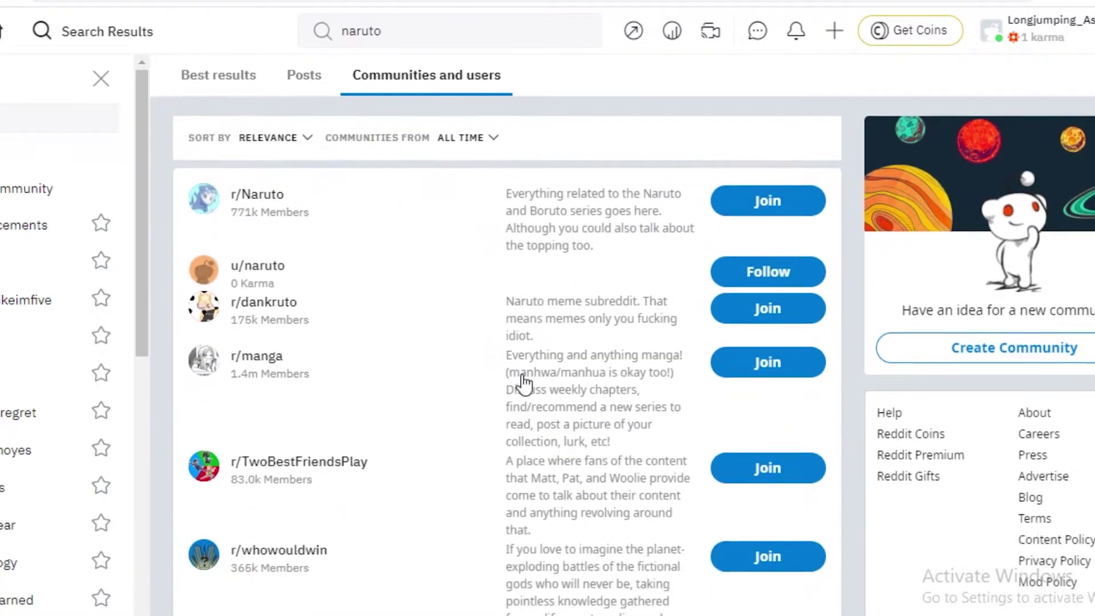
{"action": "scroll", "coordinate": [334, 317], "scroll_direction": "down", "scroll_amount": 10}
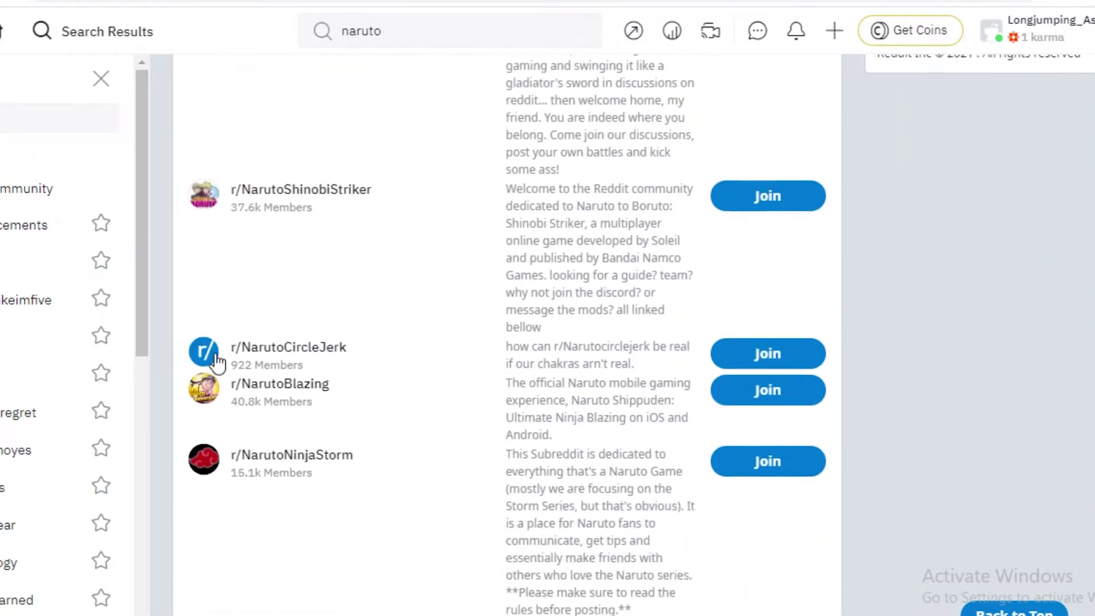
{"action": "scroll", "coordinate": [221, 173], "scroll_direction": "up", "scroll_amount": 10}
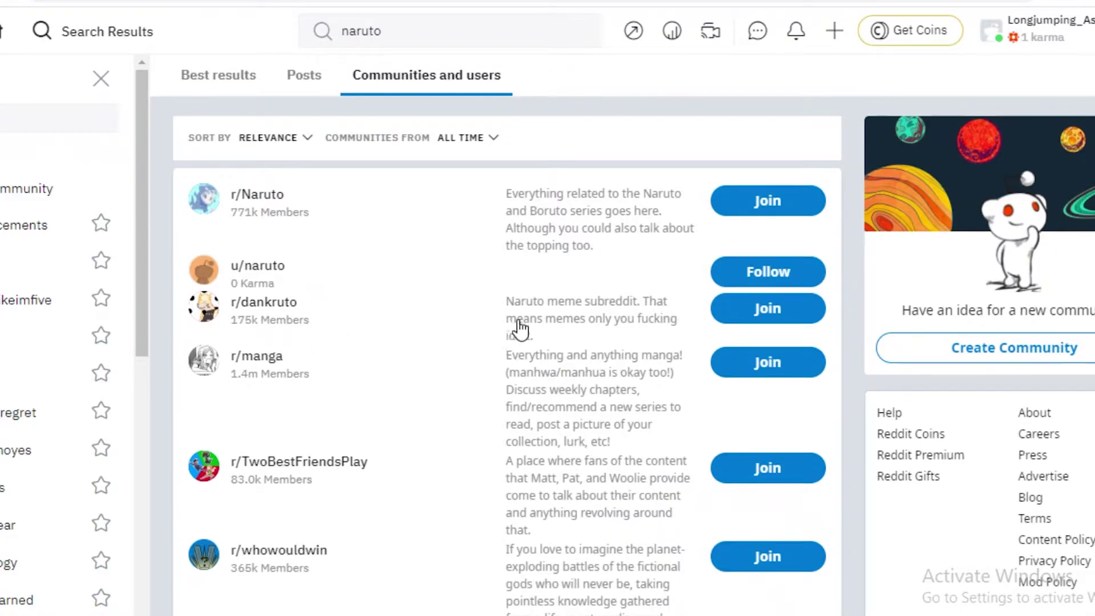
{"action": "scroll", "coordinate": [519, 330], "scroll_direction": "down", "scroll_amount": 1}
{"action": "scroll", "coordinate": [505, 384], "scroll_direction": "up", "scroll_amount": 1}
{"action": "scroll", "coordinate": [438, 435], "scroll_direction": "down", "scroll_amount": 3}
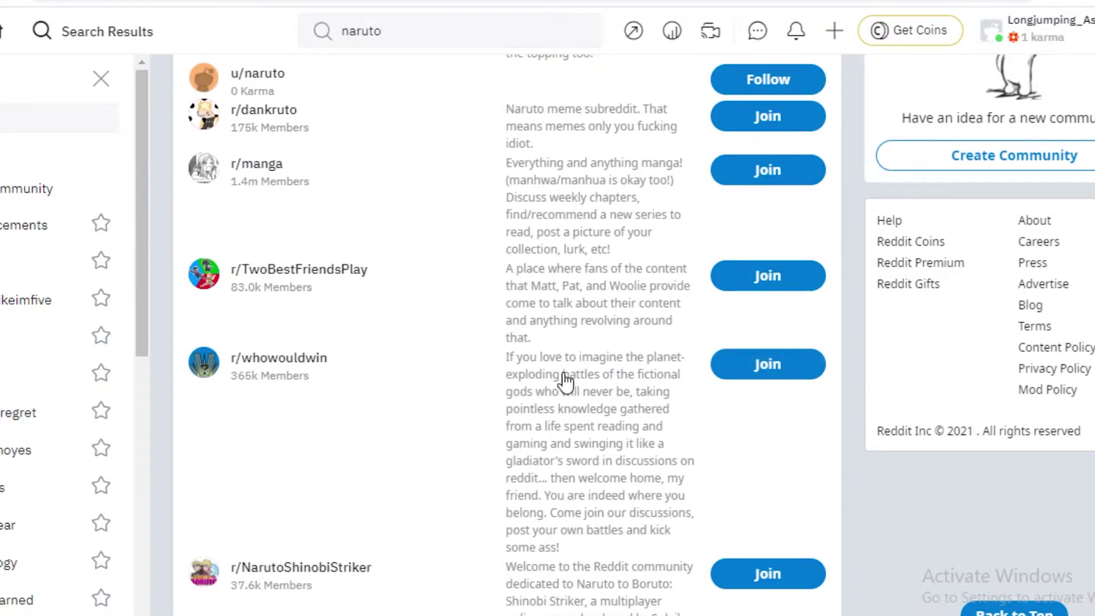
{"action": "scroll", "coordinate": [396, 244], "scroll_direction": "down", "scroll_amount": 12}
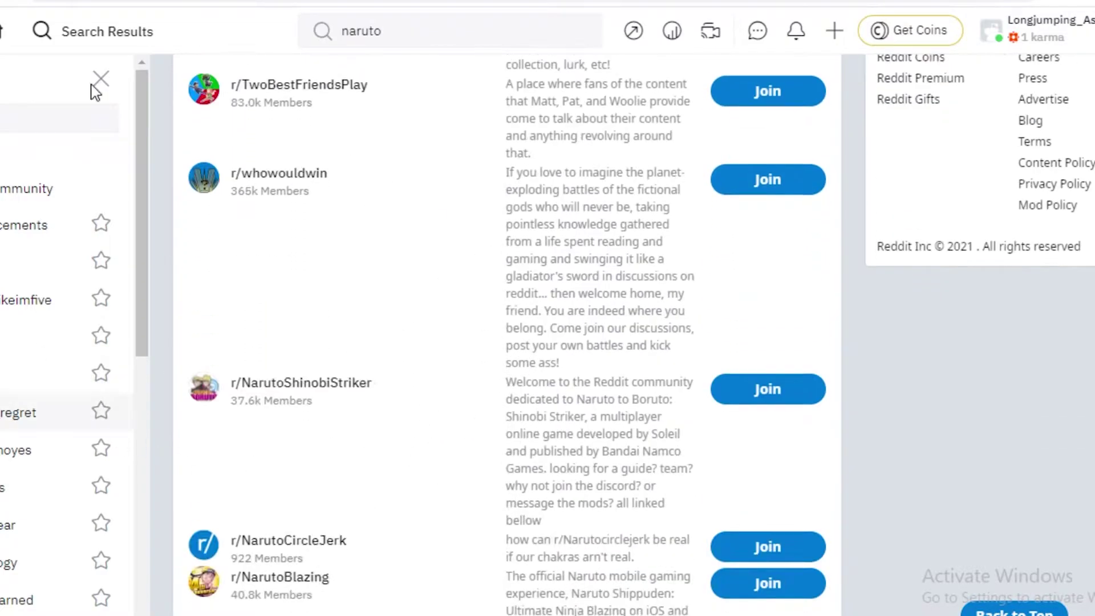
{"action": "scroll", "coordinate": [285, 285], "scroll_direction": "down", "scroll_amount": 10}
{"action": "left_click", "coordinate": [362, 33]}
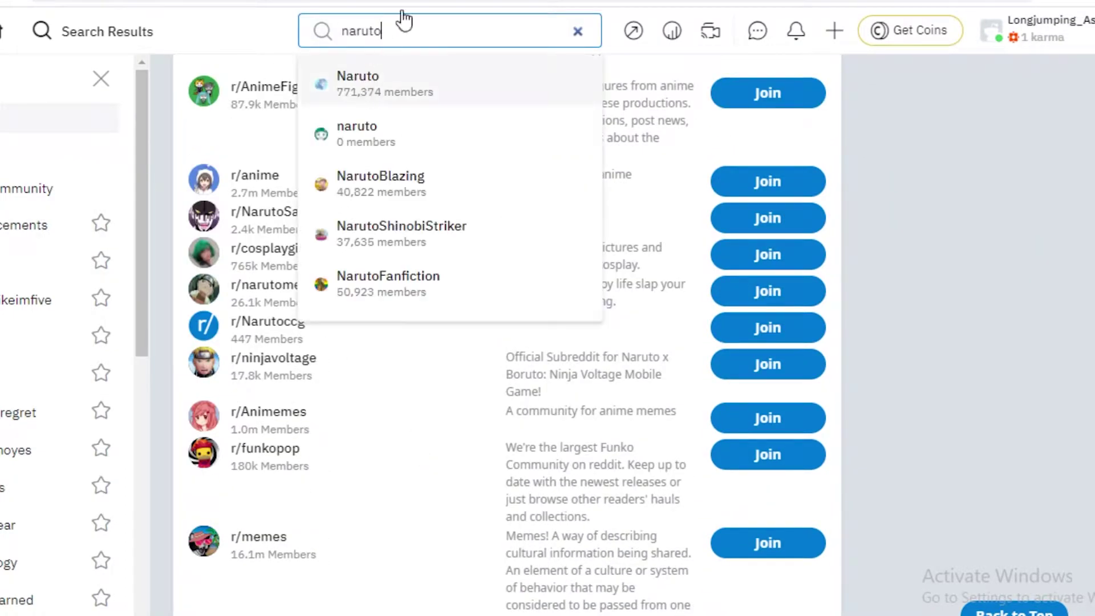
{"action": "scroll", "coordinate": [635, 182], "scroll_direction": "up", "scroll_amount": 20}
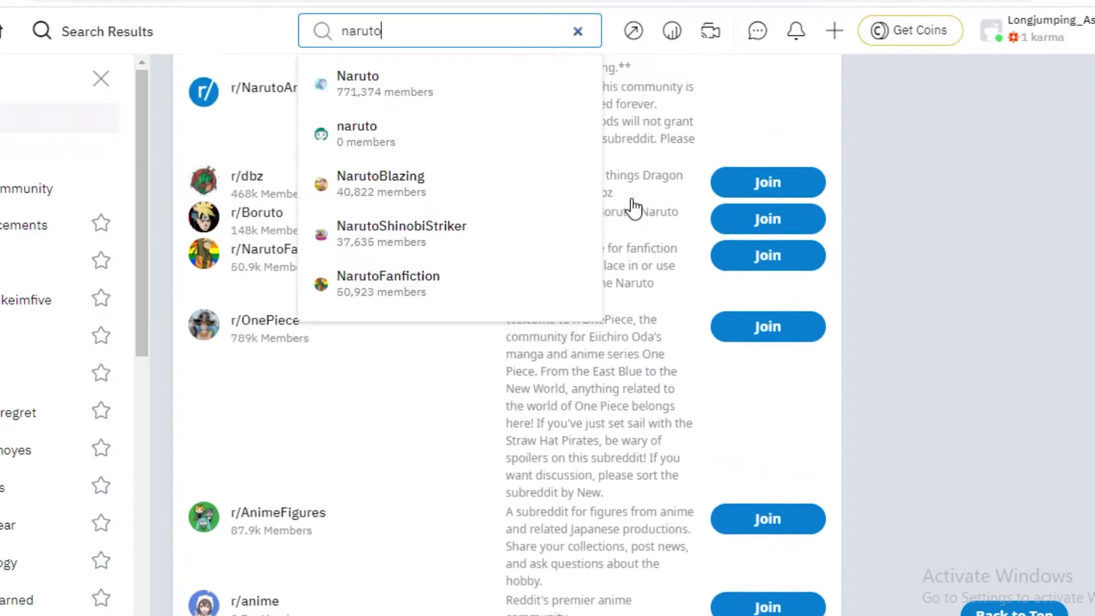
{"action": "left_click", "coordinate": [741, 220]}
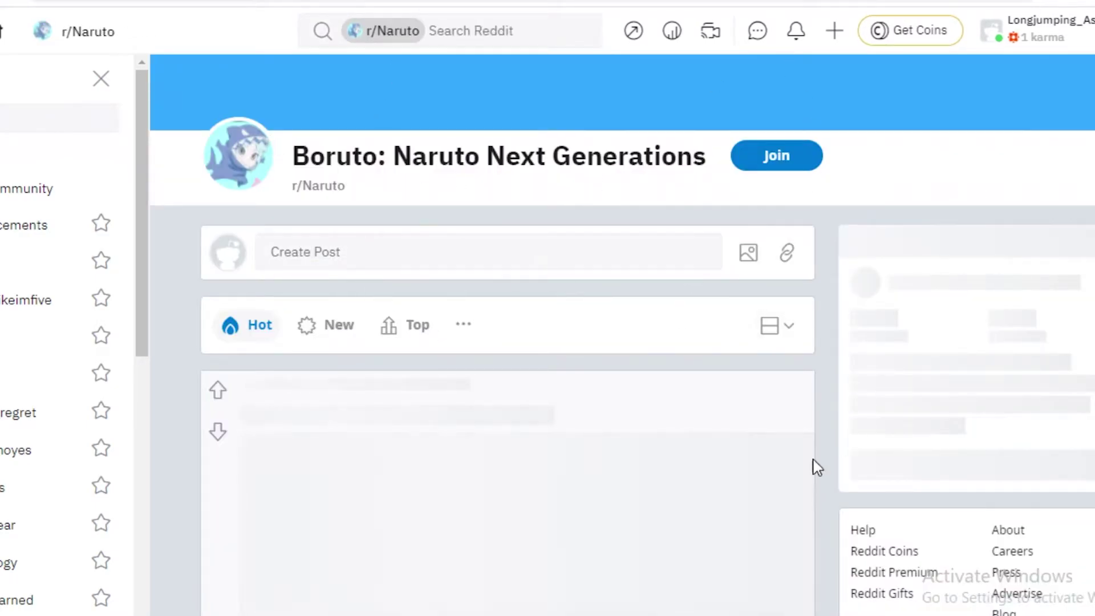
Upvote the pinned Wednesday Character Roundup post, correcting an accidental downvote
{"action": "scroll", "coordinate": [591, 378], "scroll_direction": "down", "scroll_amount": 8}
{"action": "scroll", "coordinate": [656, 226], "scroll_direction": "up", "scroll_amount": 3}
{"action": "scroll", "coordinate": [656, 227], "scroll_direction": "up", "scroll_amount": 4}
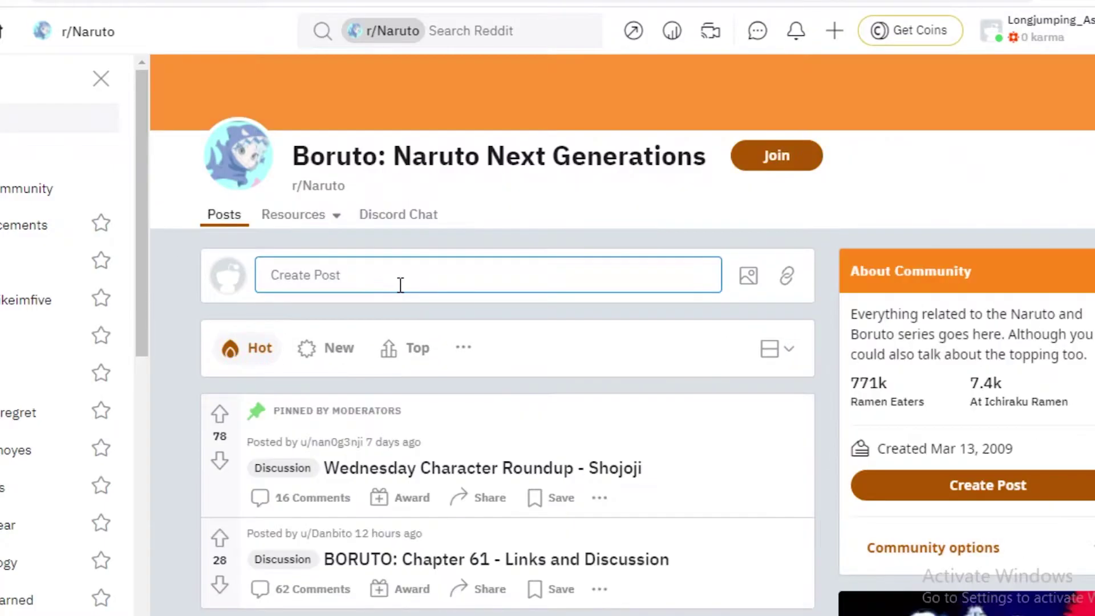
{"action": "scroll", "coordinate": [372, 103], "scroll_direction": "down", "scroll_amount": 7}
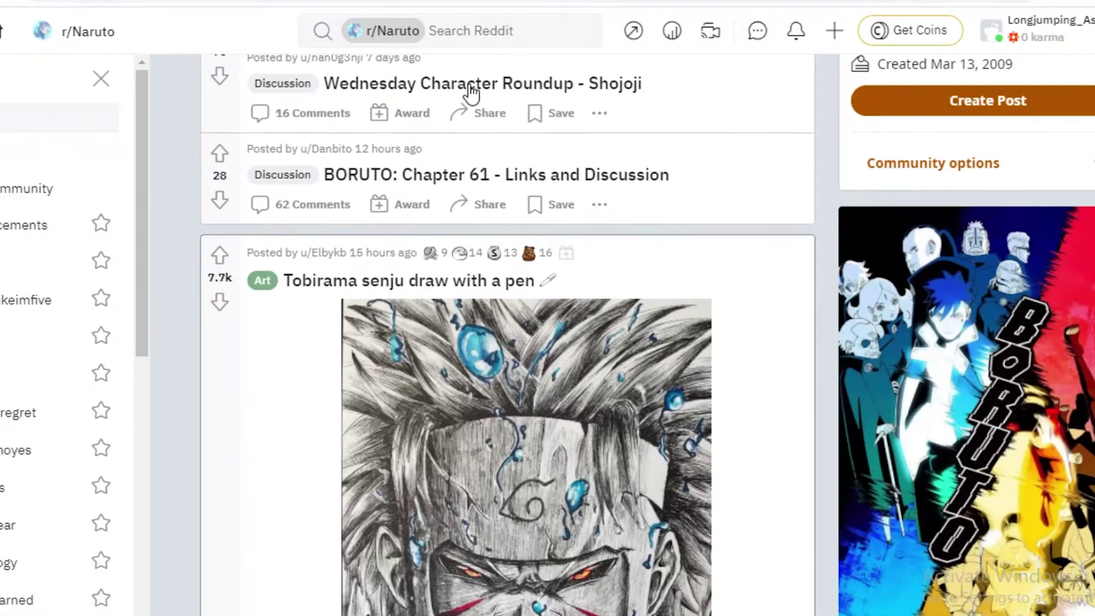
{"action": "scroll", "coordinate": [469, 112], "scroll_direction": "down", "scroll_amount": 15}
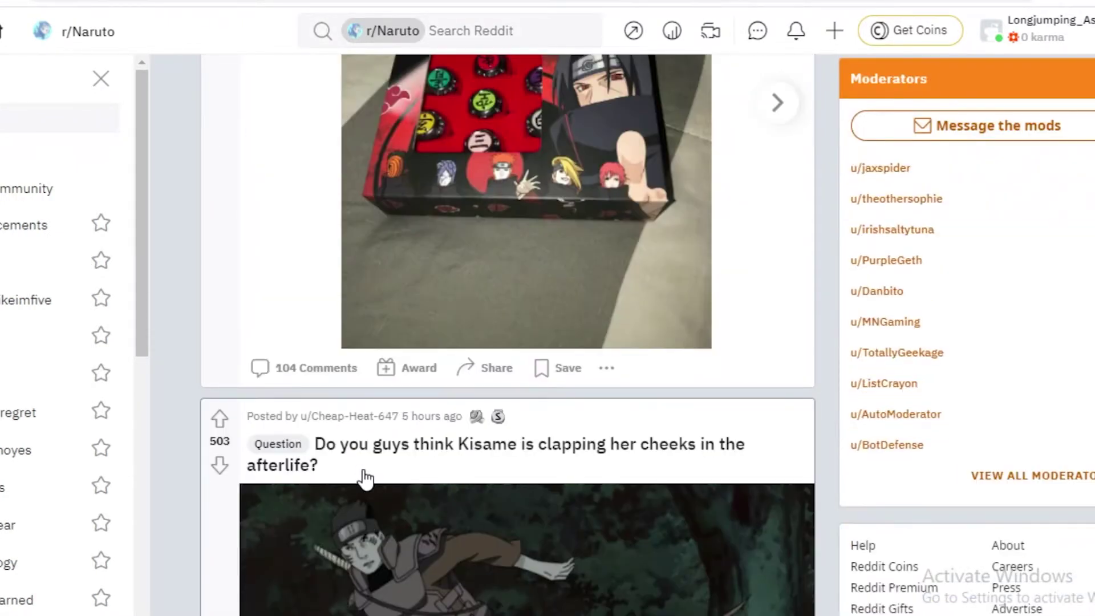
{"action": "scroll", "coordinate": [371, 376], "scroll_direction": "up", "scroll_amount": 15}
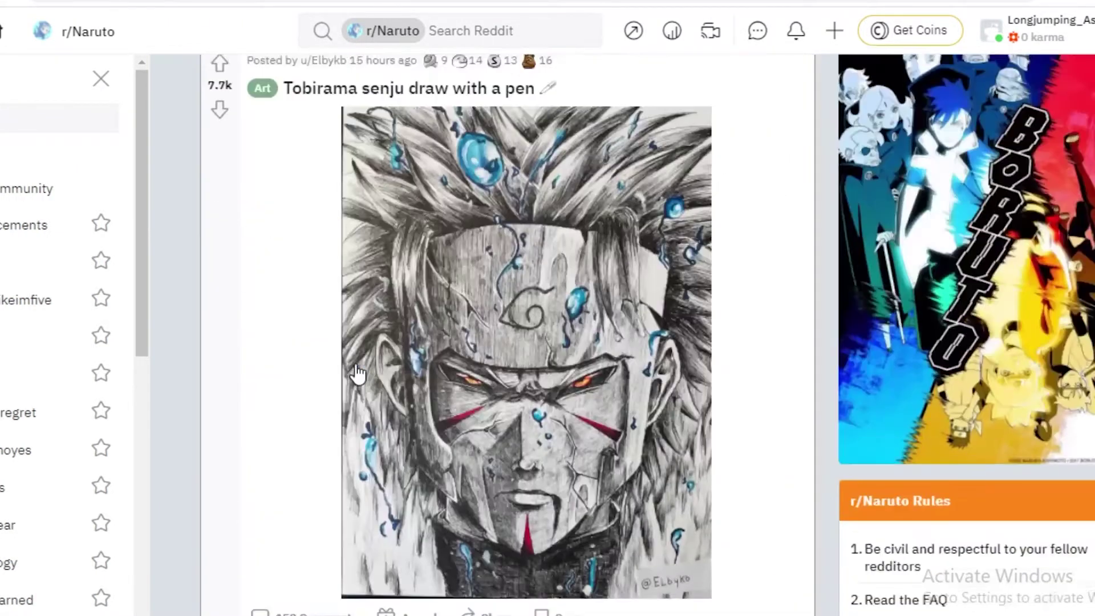
{"action": "scroll", "coordinate": [231, 343], "scroll_direction": "down", "scroll_amount": 3}
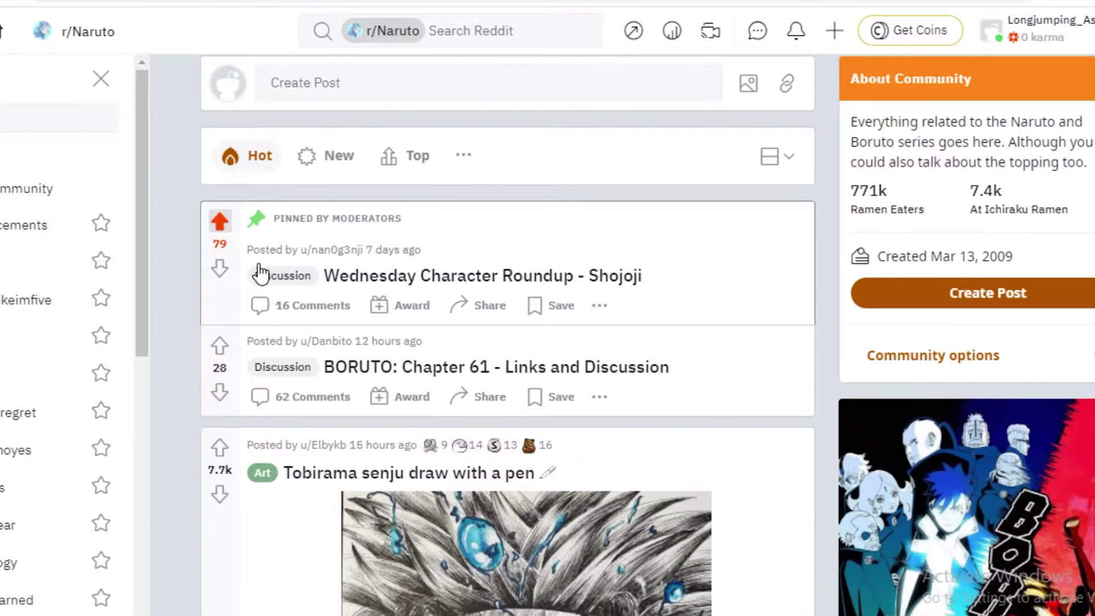
{"action": "left_click", "coordinate": [216, 272]}
{"action": "scroll", "coordinate": [243, 422], "scroll_direction": "down", "scroll_amount": 1}
{"action": "scroll", "coordinate": [230, 281], "scroll_direction": "up", "scroll_amount": 2}
{"action": "left_click", "coordinate": [219, 317]}
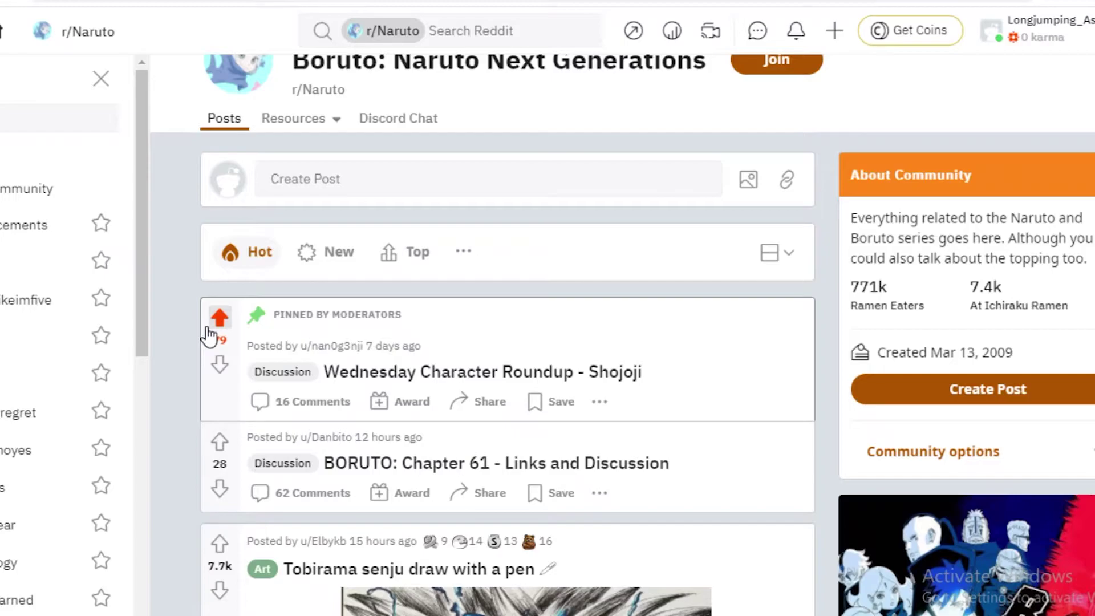
Upvote the Tobirama senju pen drawing and scroll further down r/Naruto
{"action": "scroll", "coordinate": [232, 379], "scroll_direction": "down", "scroll_amount": 3}
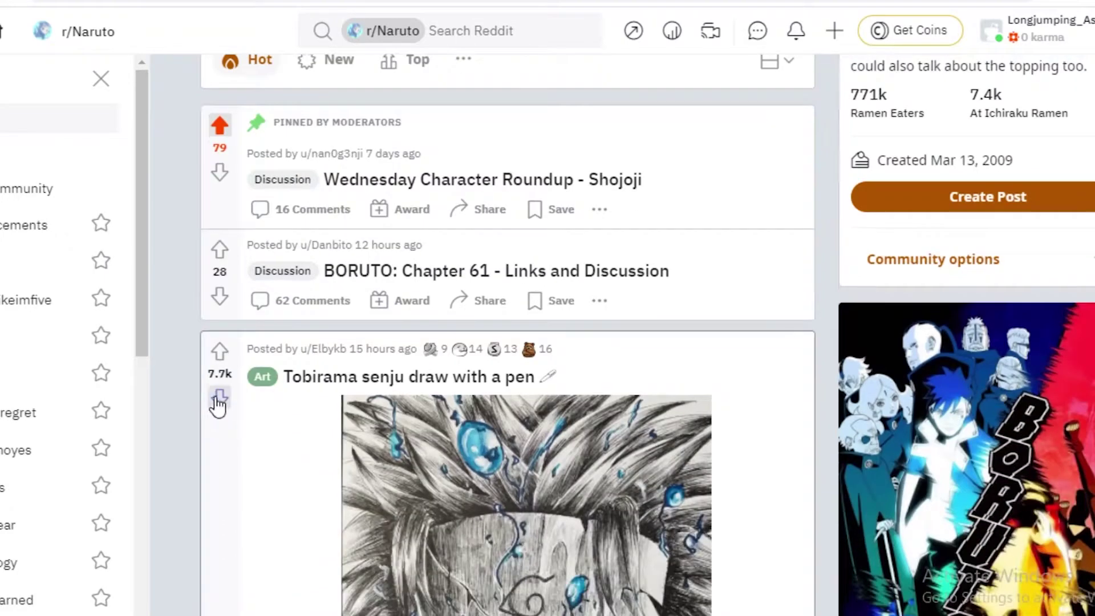
{"action": "left_click", "coordinate": [220, 351]}
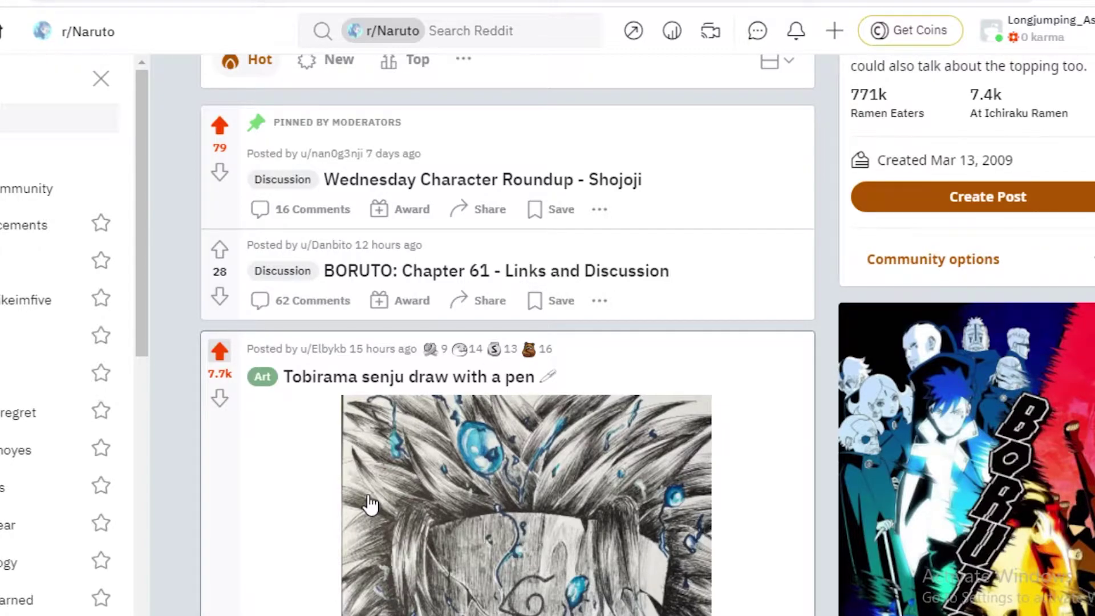
{"action": "scroll", "coordinate": [501, 293], "scroll_direction": "down", "scroll_amount": 6}
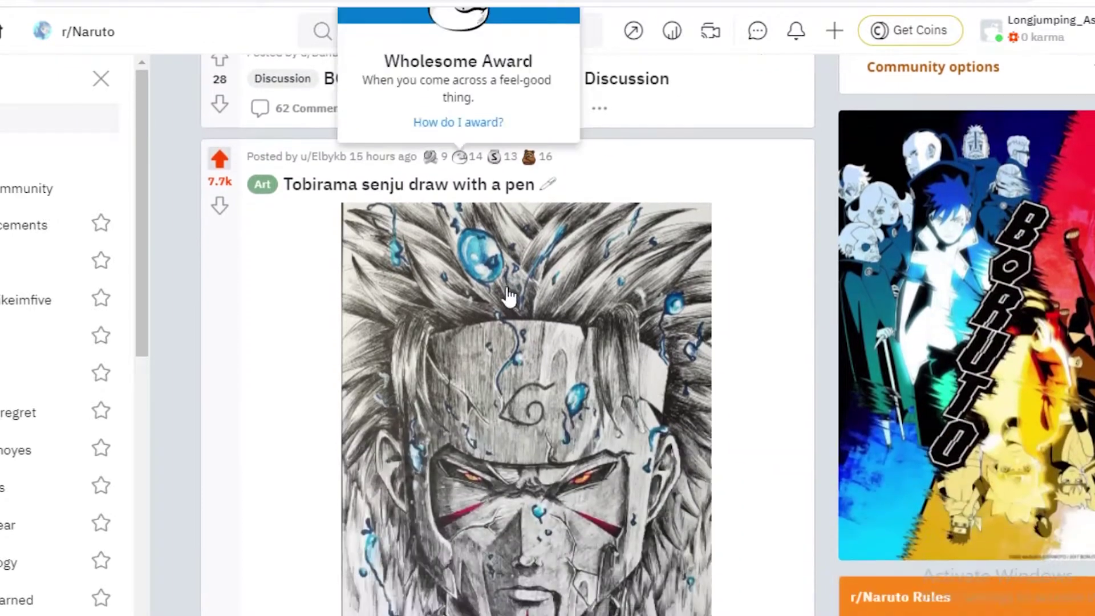
{"action": "scroll", "coordinate": [485, 285], "scroll_direction": "down", "scroll_amount": 2}
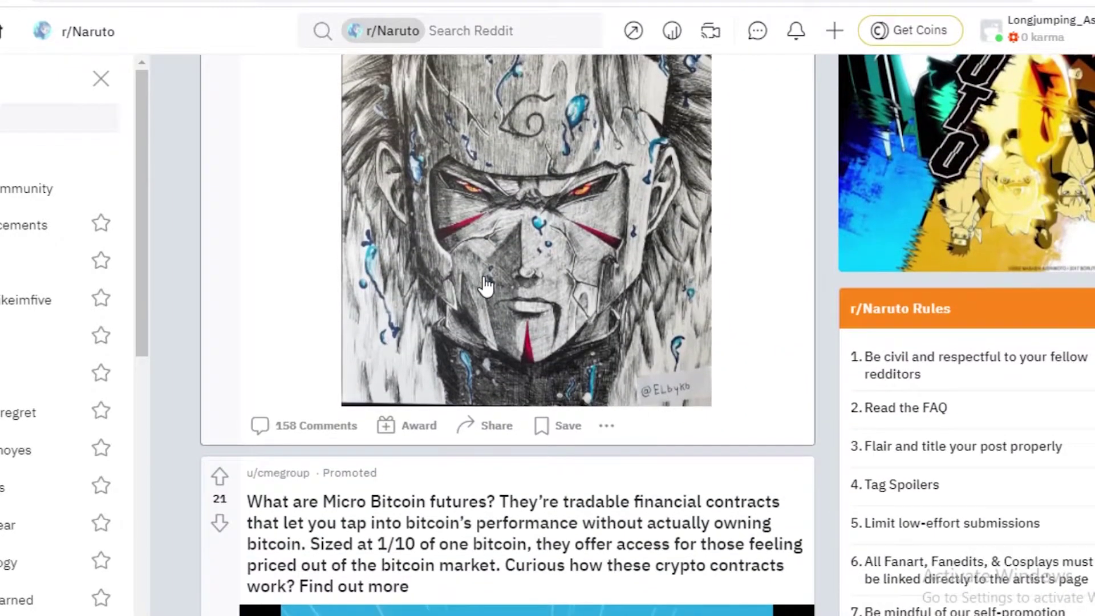
{"action": "scroll", "coordinate": [485, 285], "scroll_direction": "down", "scroll_amount": 8}
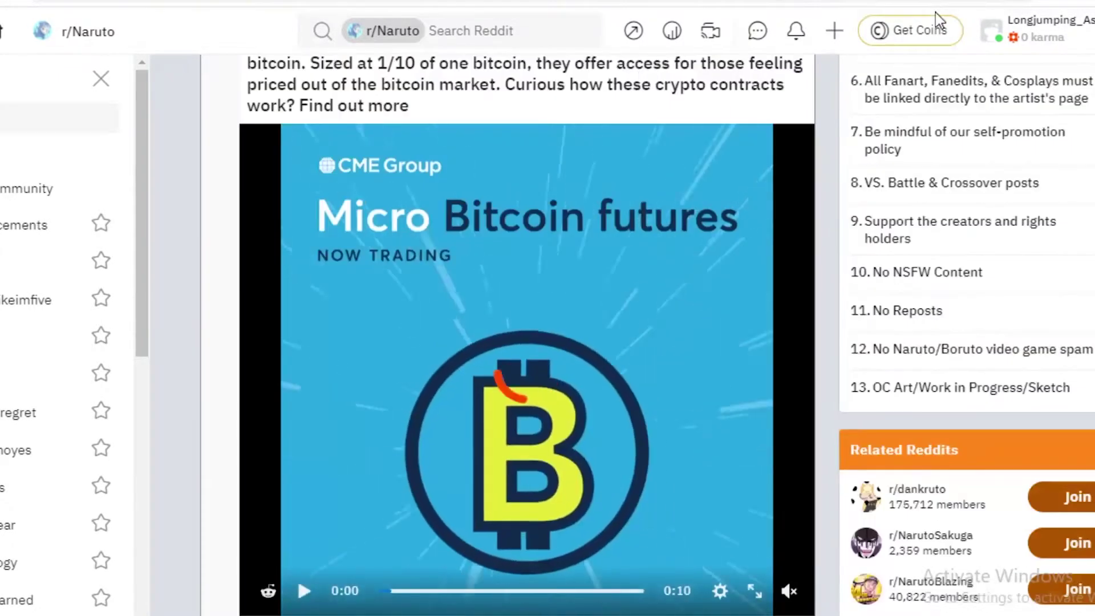
{"action": "scroll", "coordinate": [443, 430], "scroll_direction": "down", "scroll_amount": 4}
{"action": "scroll", "coordinate": [403, 343], "scroll_direction": "up", "scroll_amount": 20}
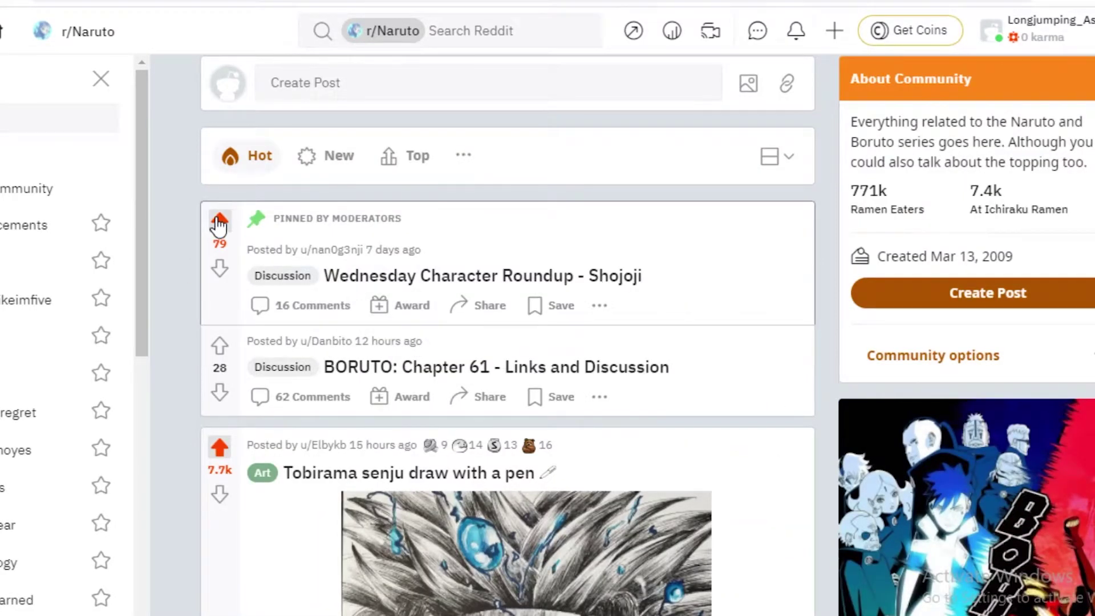
{"action": "scroll", "coordinate": [416, 422], "scroll_direction": "down", "scroll_amount": 1}
{"action": "scroll", "coordinate": [417, 422], "scroll_direction": "down", "scroll_amount": 7}
Look through the Awards window for the Tobirama drawing and close it without giving an award
{"action": "left_click", "coordinate": [400, 423]}
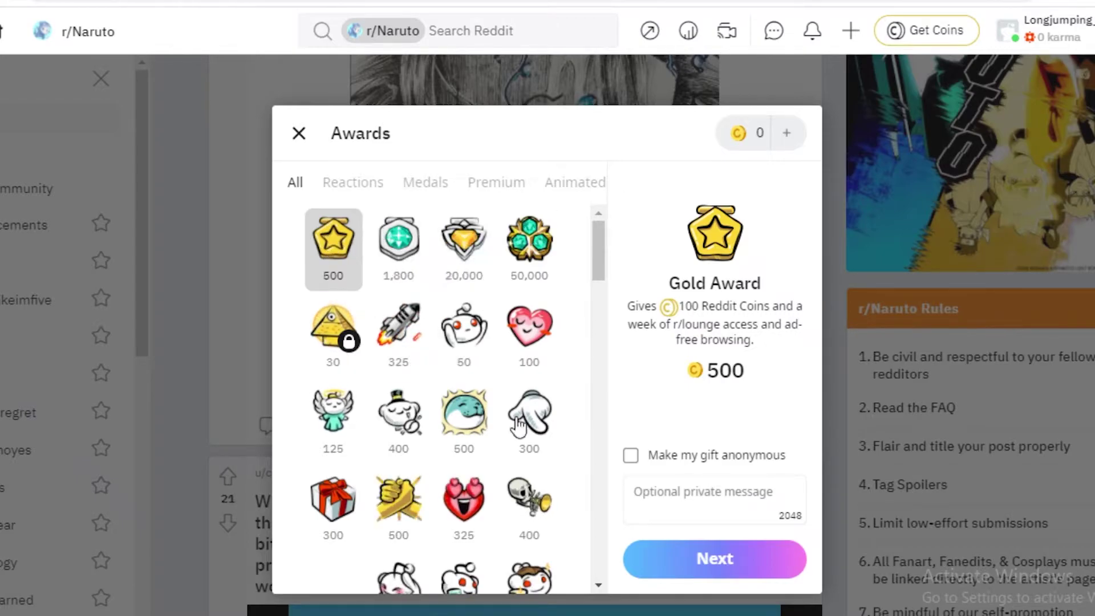
{"action": "scroll", "coordinate": [586, 384], "scroll_direction": "down", "scroll_amount": 10}
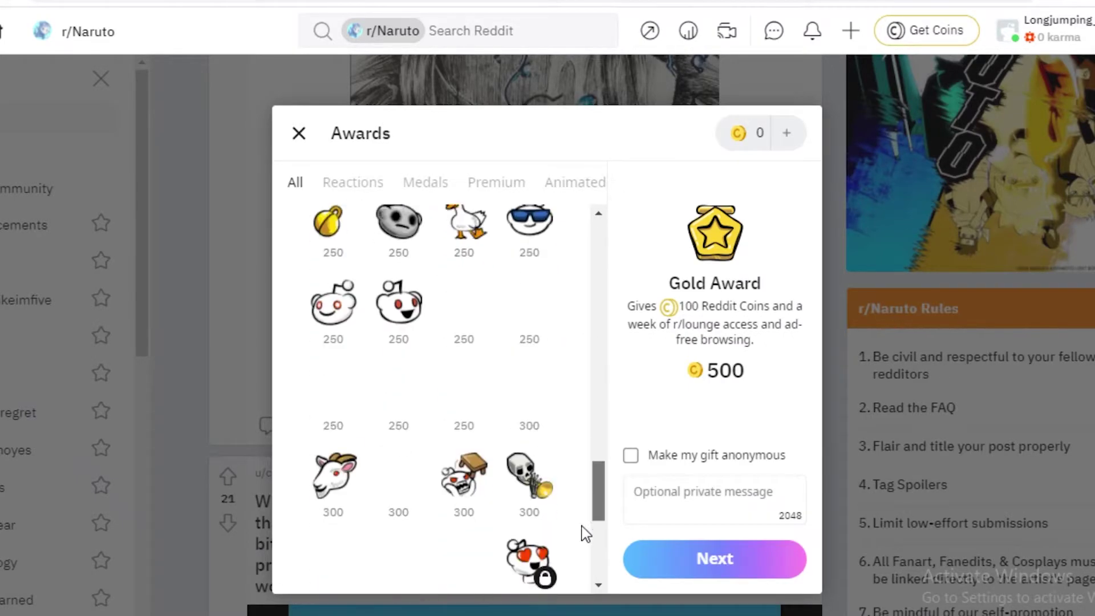
{"action": "scroll", "coordinate": [572, 461], "scroll_direction": "up", "scroll_amount": 10}
{"action": "scroll", "coordinate": [572, 461], "scroll_direction": "down", "scroll_amount": 10}
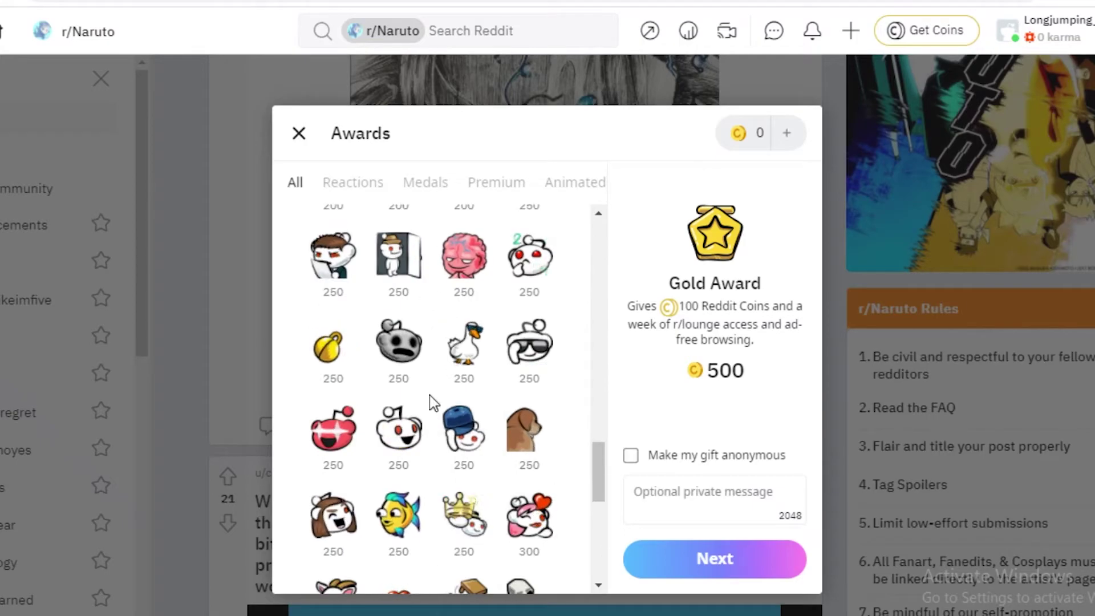
{"action": "scroll", "coordinate": [584, 320], "scroll_direction": "up", "scroll_amount": 5}
{"action": "scroll", "coordinate": [587, 236], "scroll_direction": "up", "scroll_amount": 5}
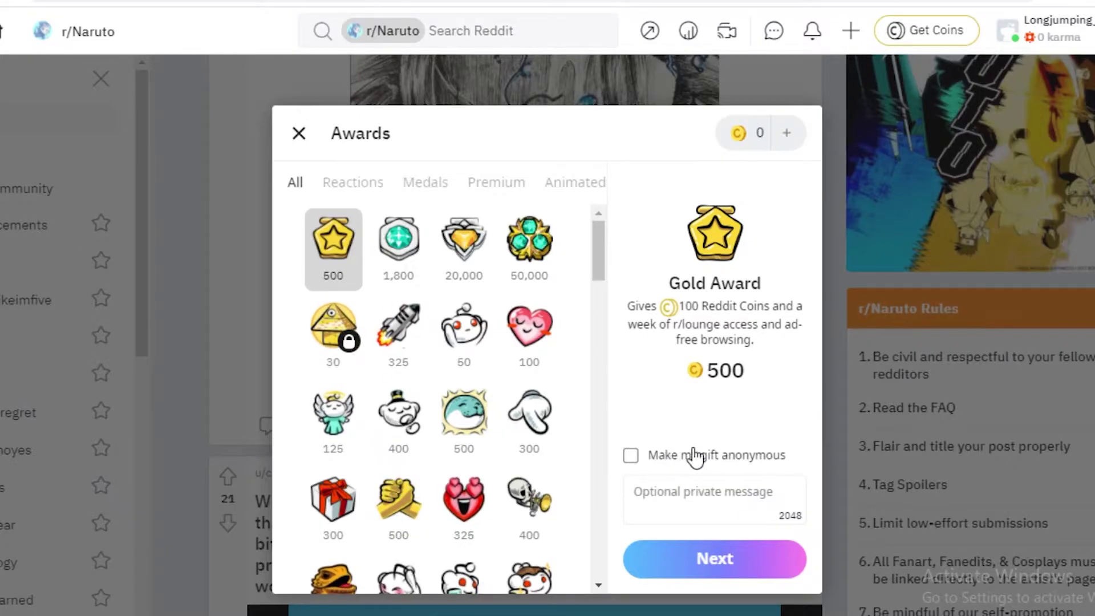
{"action": "left_click", "coordinate": [750, 557]}
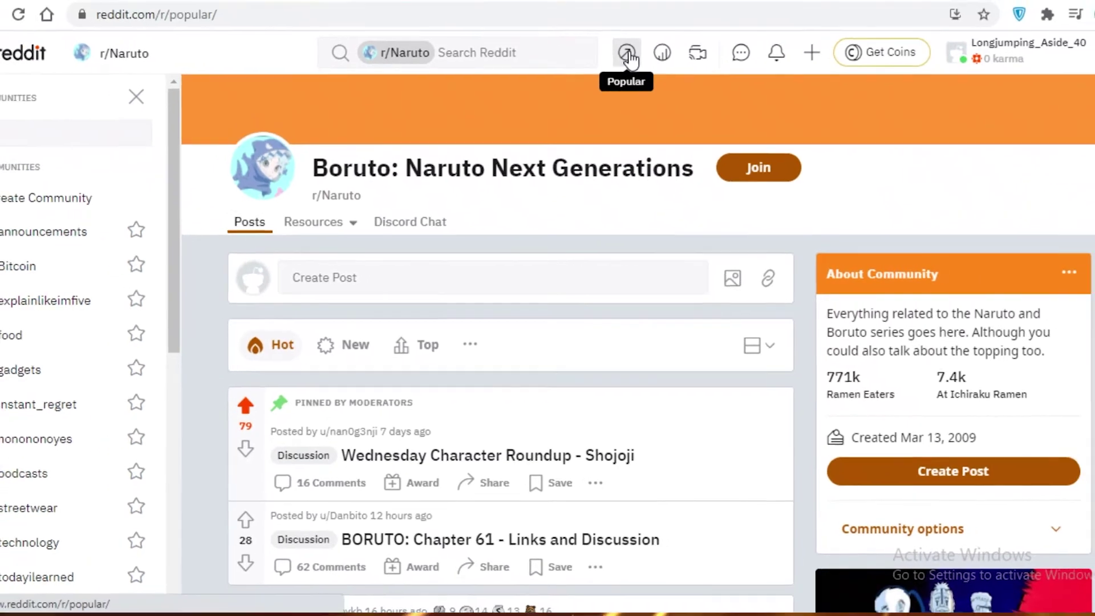
Scroll through the Popular feed's posts, then switch to the All feed
{"action": "left_click", "coordinate": [634, 33]}
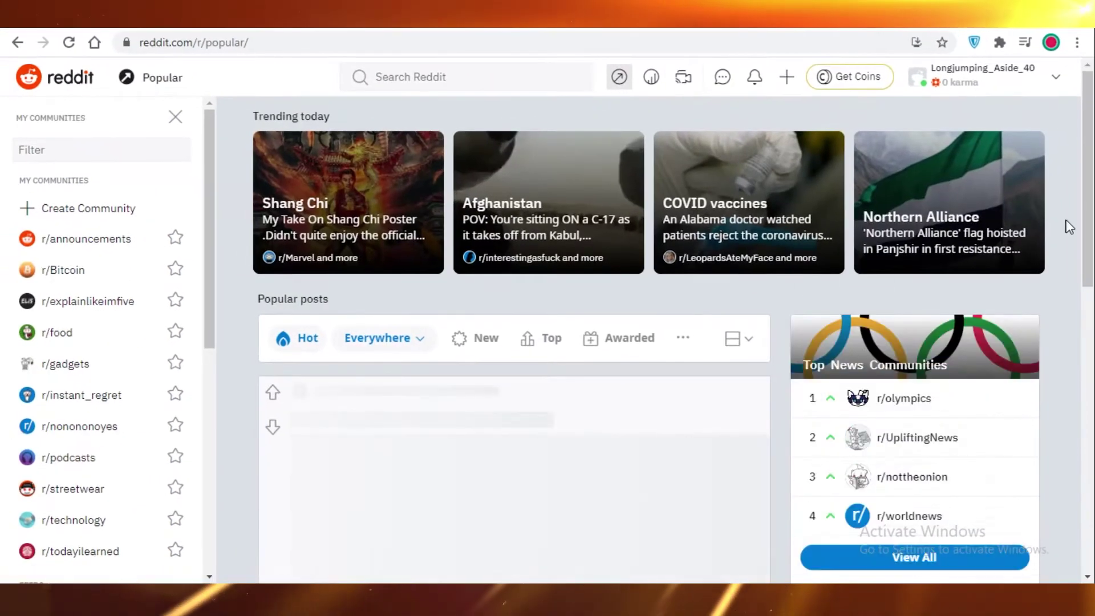
{"action": "scroll", "coordinate": [1068, 235], "scroll_direction": "down", "scroll_amount": 7}
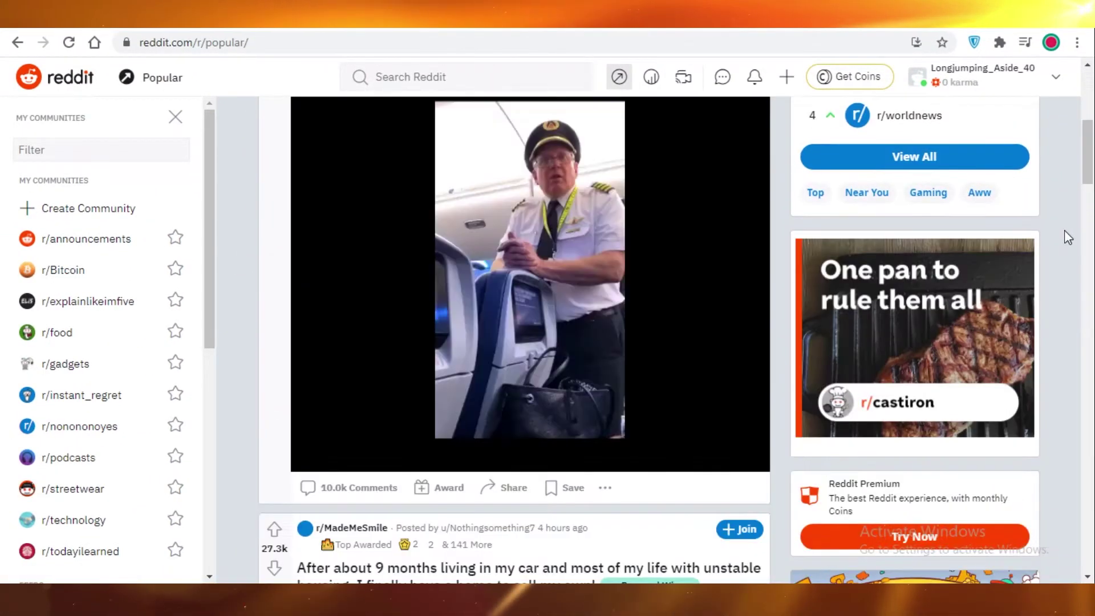
{"action": "scroll", "coordinate": [1064, 230], "scroll_direction": "down", "scroll_amount": 8}
{"action": "scroll", "coordinate": [372, 237], "scroll_direction": "up", "scroll_amount": 13}
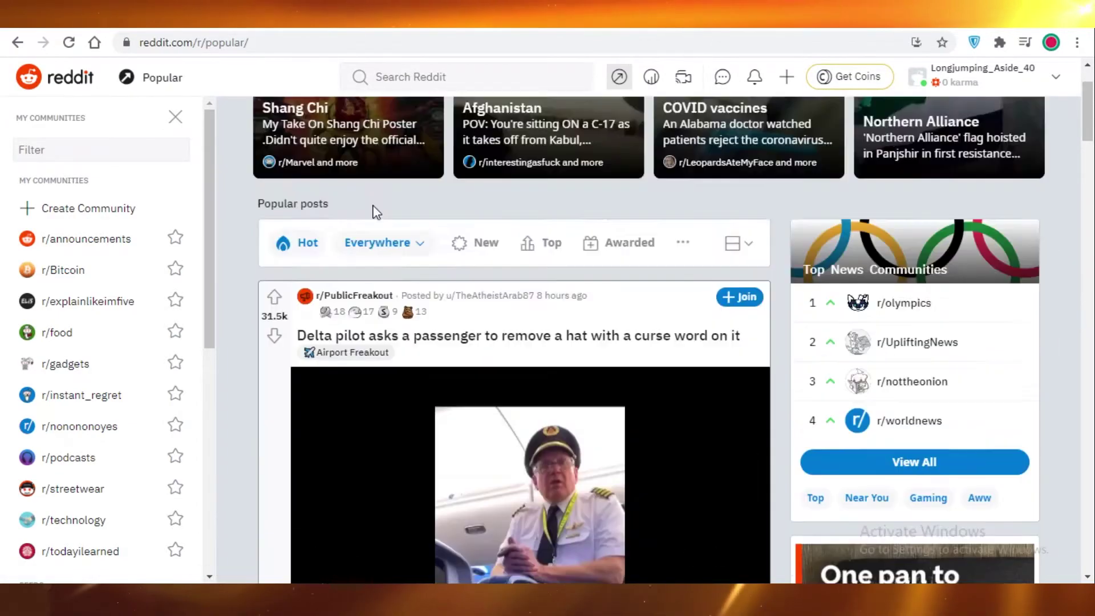
{"action": "scroll", "coordinate": [456, 276], "scroll_direction": "up", "scroll_amount": 2}
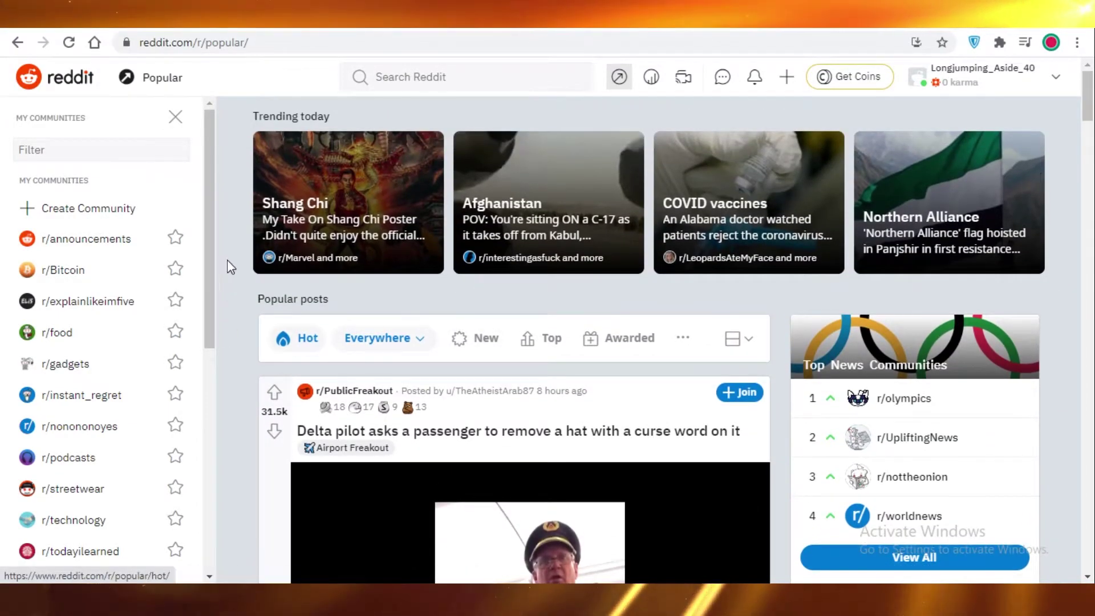
{"action": "scroll", "coordinate": [394, 261], "scroll_direction": "down", "scroll_amount": 3}
{"action": "scroll", "coordinate": [392, 261], "scroll_direction": "down", "scroll_amount": 10}
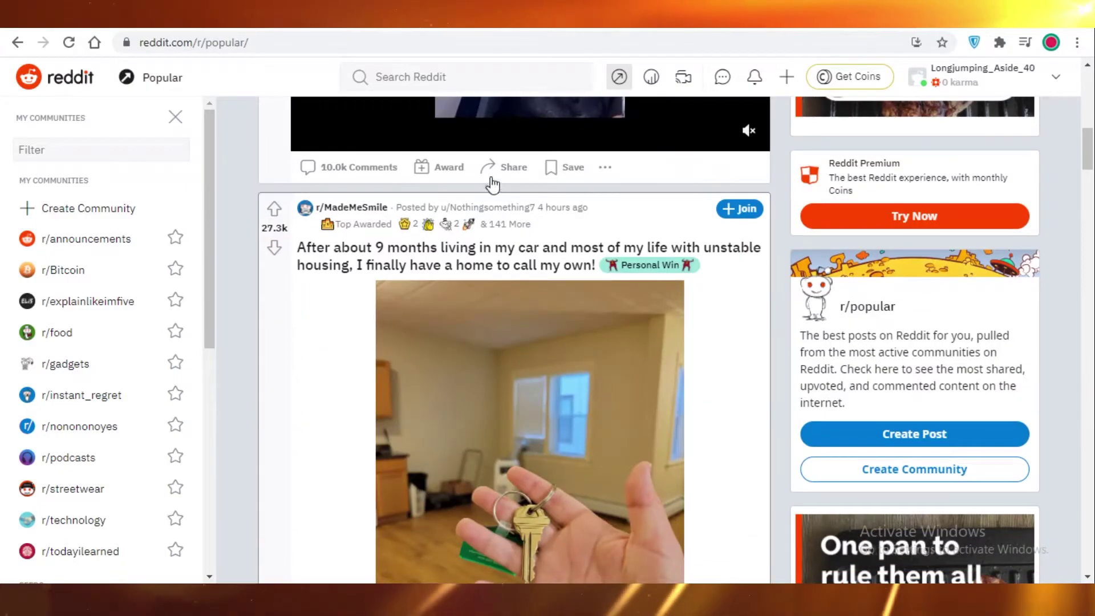
{"action": "scroll", "coordinate": [531, 231], "scroll_direction": "down", "scroll_amount": 2}
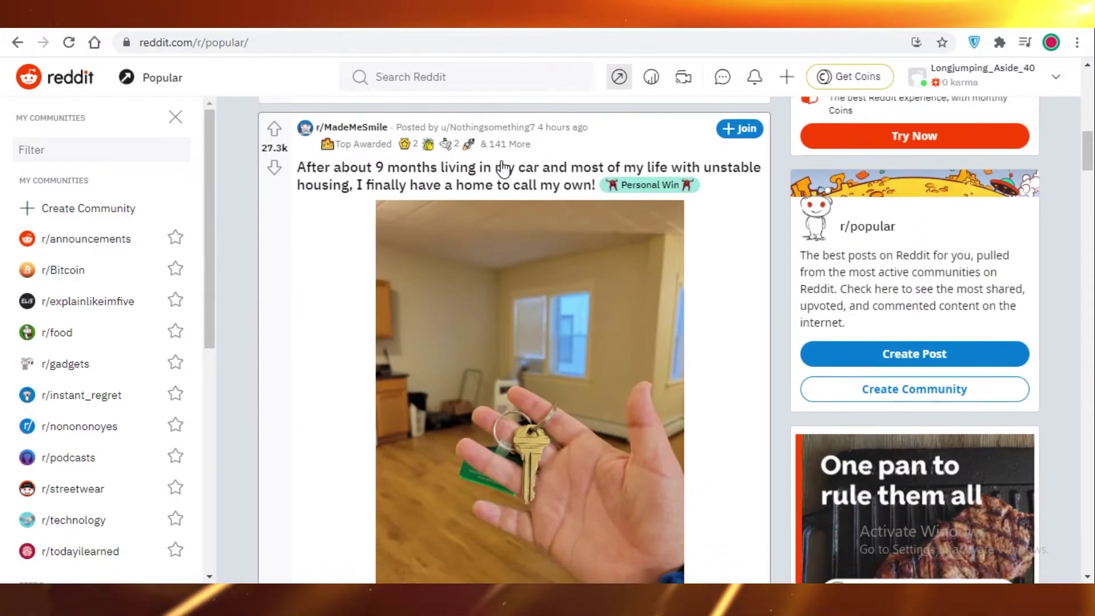
{"action": "scroll", "coordinate": [530, 231], "scroll_direction": "up", "scroll_amount": 5}
{"action": "scroll", "coordinate": [528, 454], "scroll_direction": "down", "scroll_amount": 1}
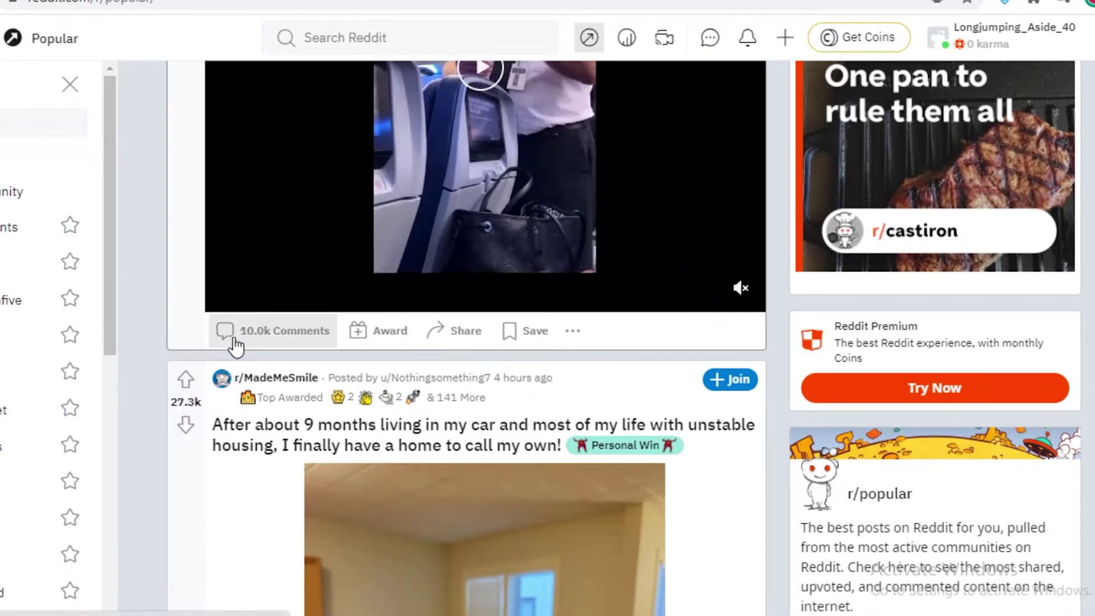
{"action": "scroll", "coordinate": [372, 208], "scroll_direction": "down", "scroll_amount": 3}
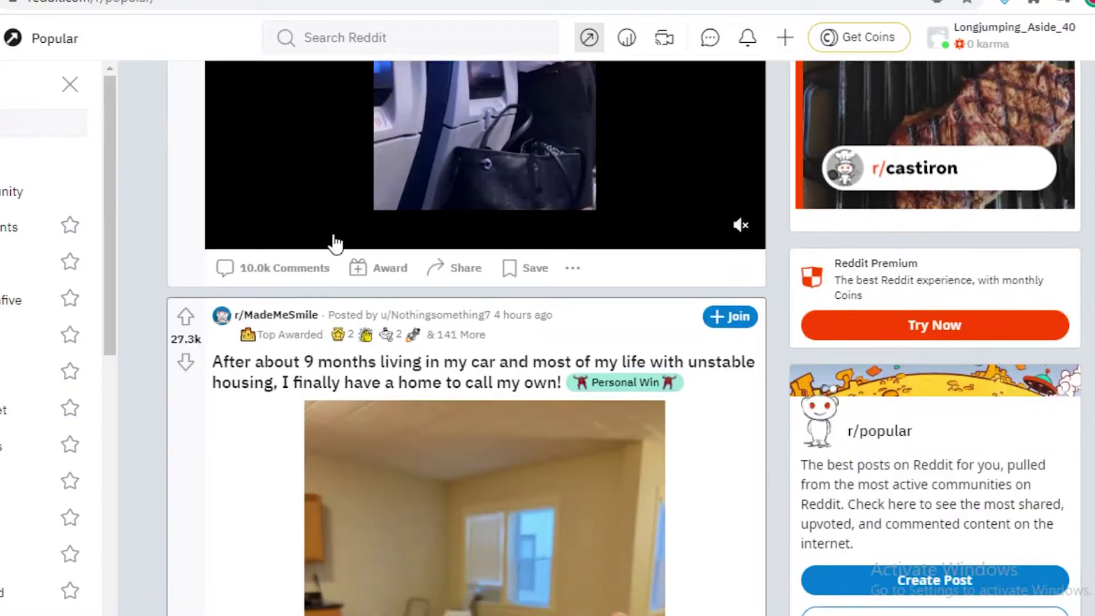
{"action": "scroll", "coordinate": [604, 480], "scroll_direction": "down", "scroll_amount": 5}
{"action": "scroll", "coordinate": [440, 227], "scroll_direction": "up", "scroll_amount": 5}
{"action": "scroll", "coordinate": [374, 344], "scroll_direction": "down", "scroll_amount": 8}
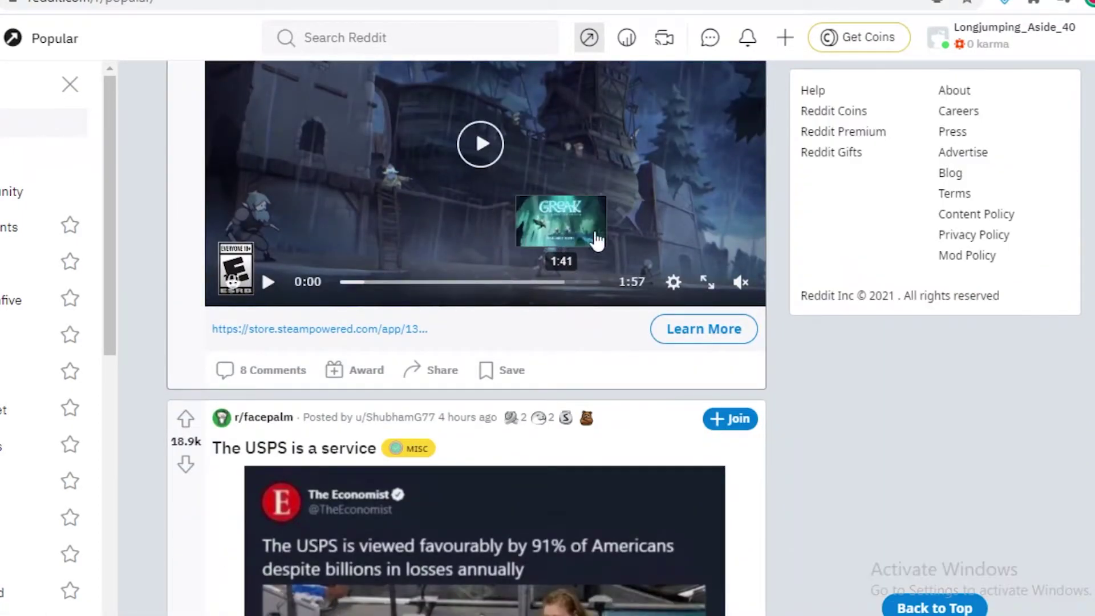
{"action": "scroll", "coordinate": [249, 277], "scroll_direction": "down", "scroll_amount": 15}
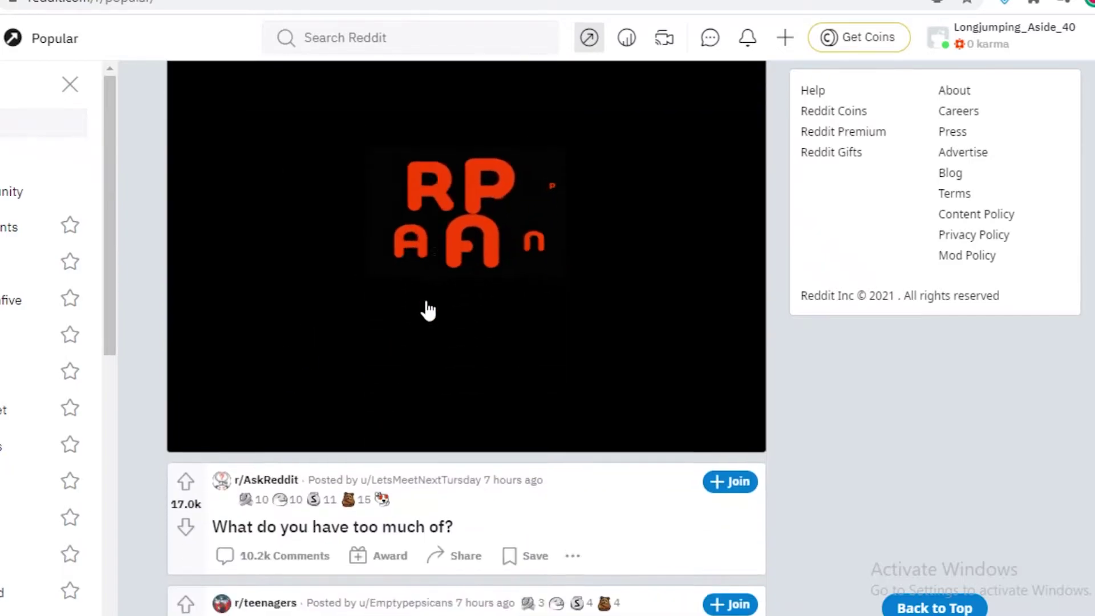
{"action": "scroll", "coordinate": [494, 451], "scroll_direction": "down", "scroll_amount": 8}
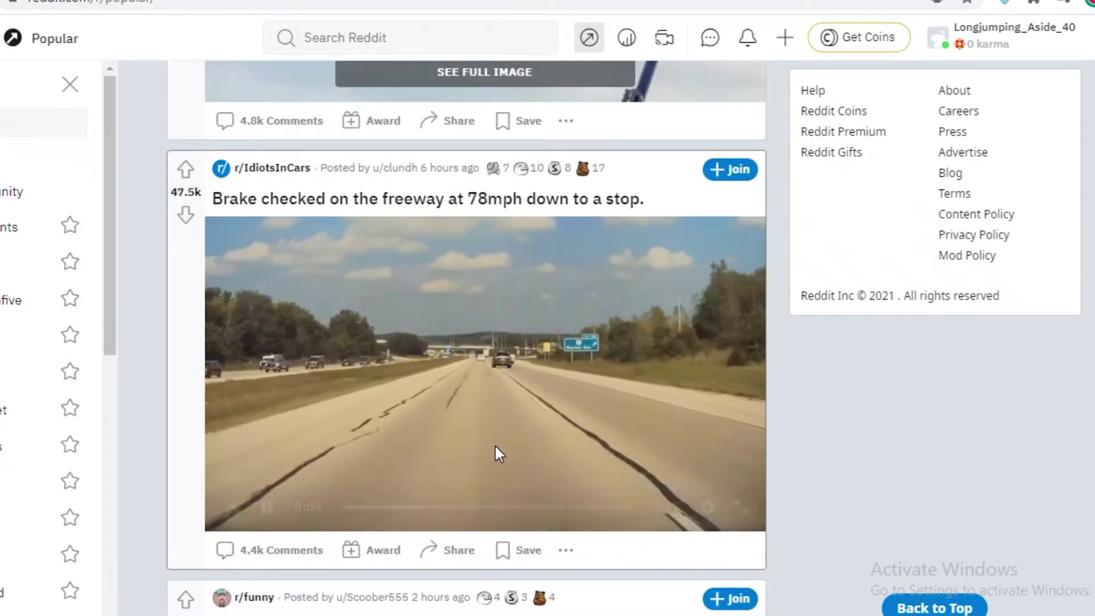
{"action": "scroll", "coordinate": [494, 451], "scroll_direction": "down", "scroll_amount": 6}
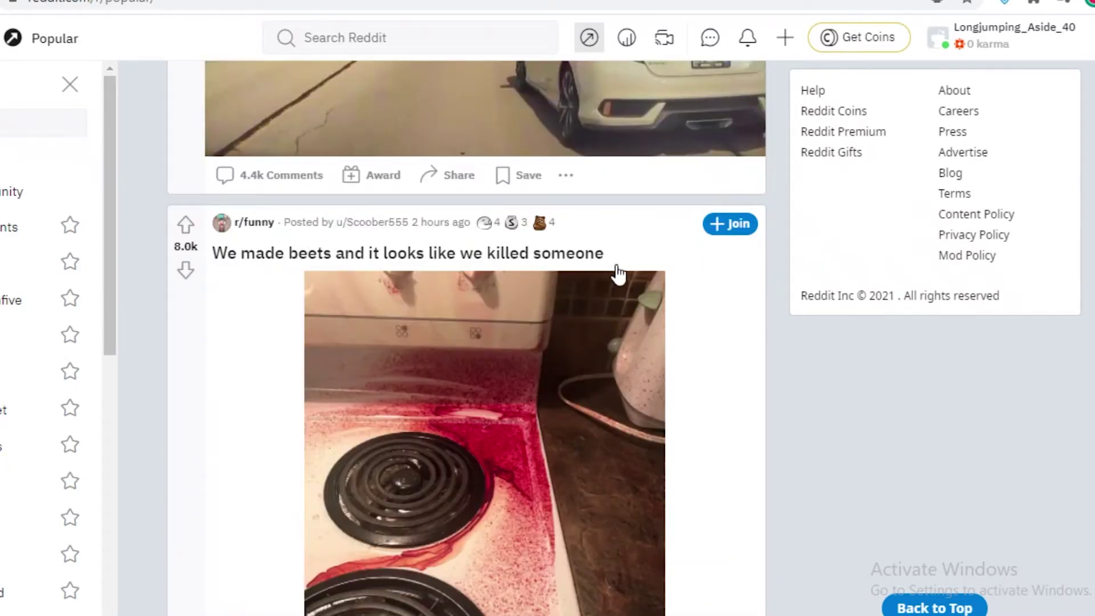
{"action": "left_click", "coordinate": [627, 39]}
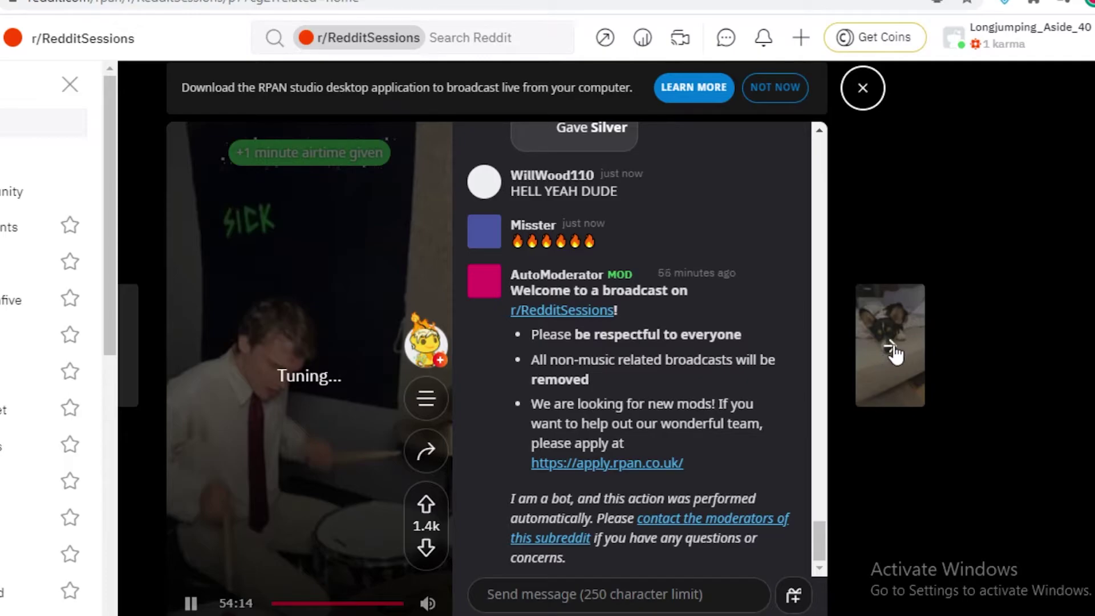
Close the live r/RedditSessions broadcast viewer
{"action": "left_click", "coordinate": [862, 87]}
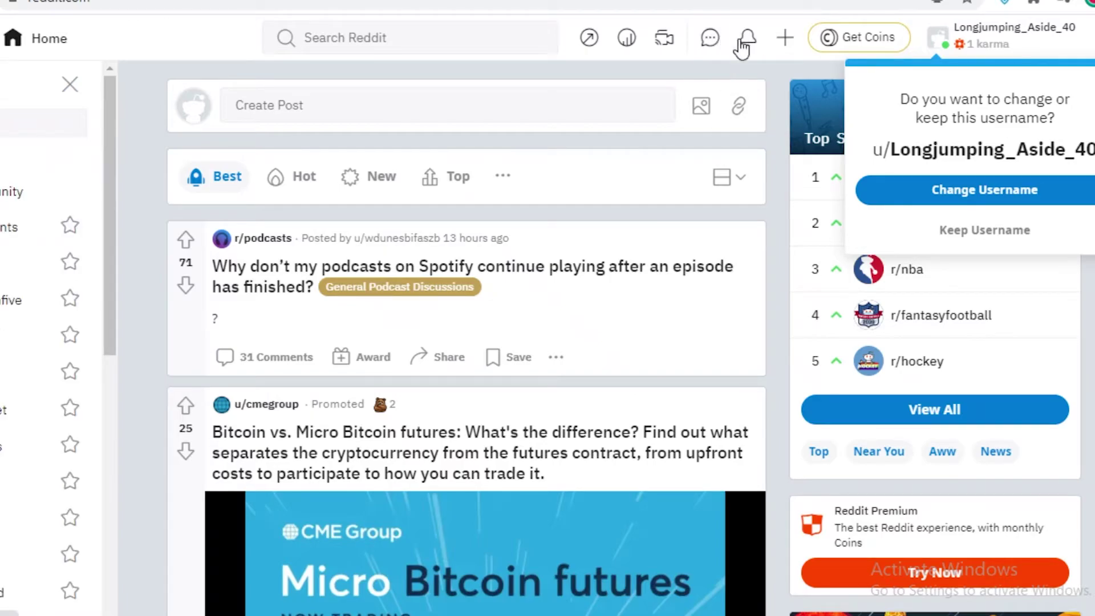
Replace the auto-generated username with a newly chosen one and save it permanently
{"action": "left_click", "coordinate": [790, 41]}
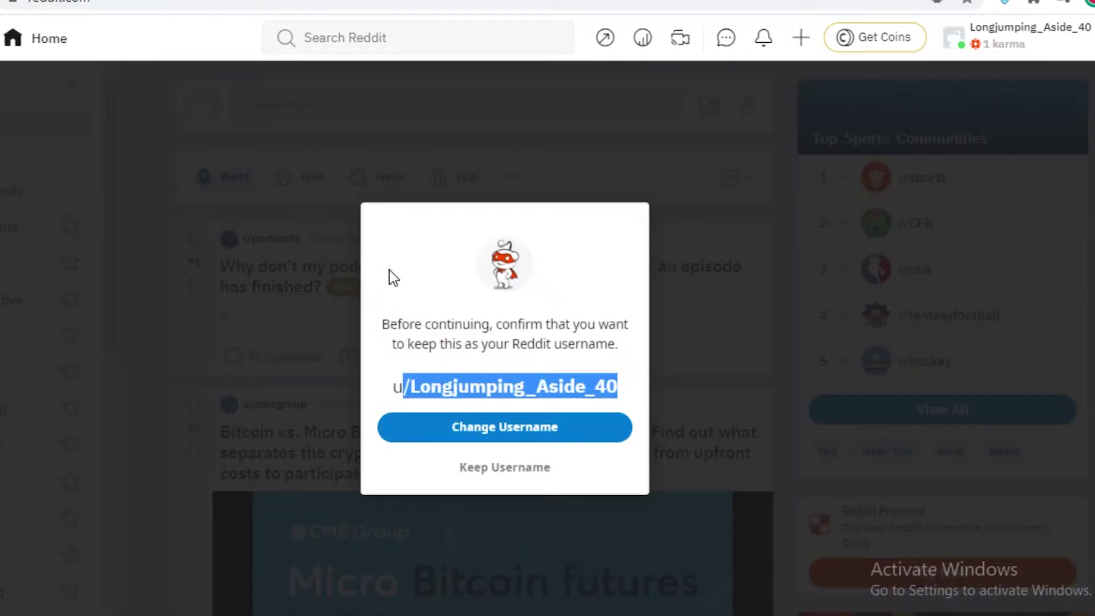
{"action": "left_click_drag", "start_coordinate": [412, 386], "coordinate": [654, 381]}
{"action": "left_click", "coordinate": [655, 381]}
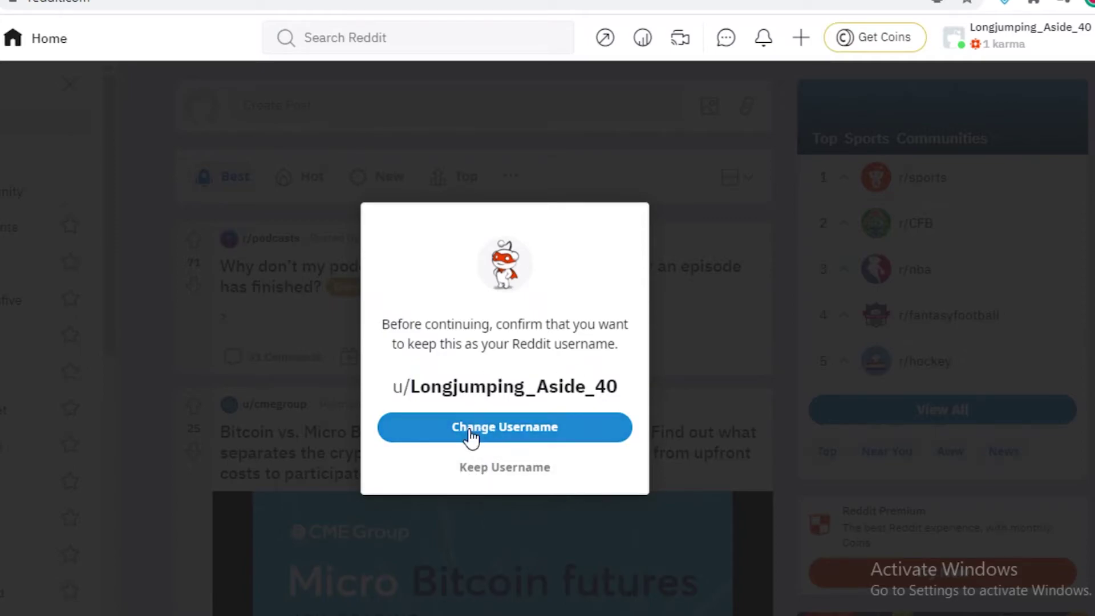
{"action": "left_click", "coordinate": [488, 436]}
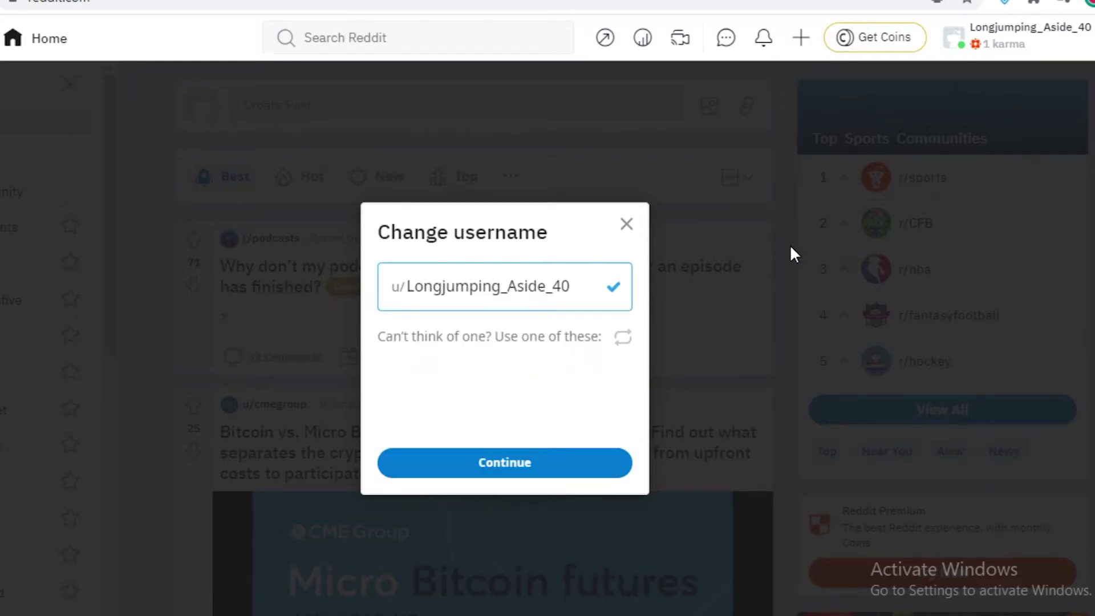
{"action": "left_click_drag", "start_coordinate": [587, 286], "coordinate": [398, 320]}
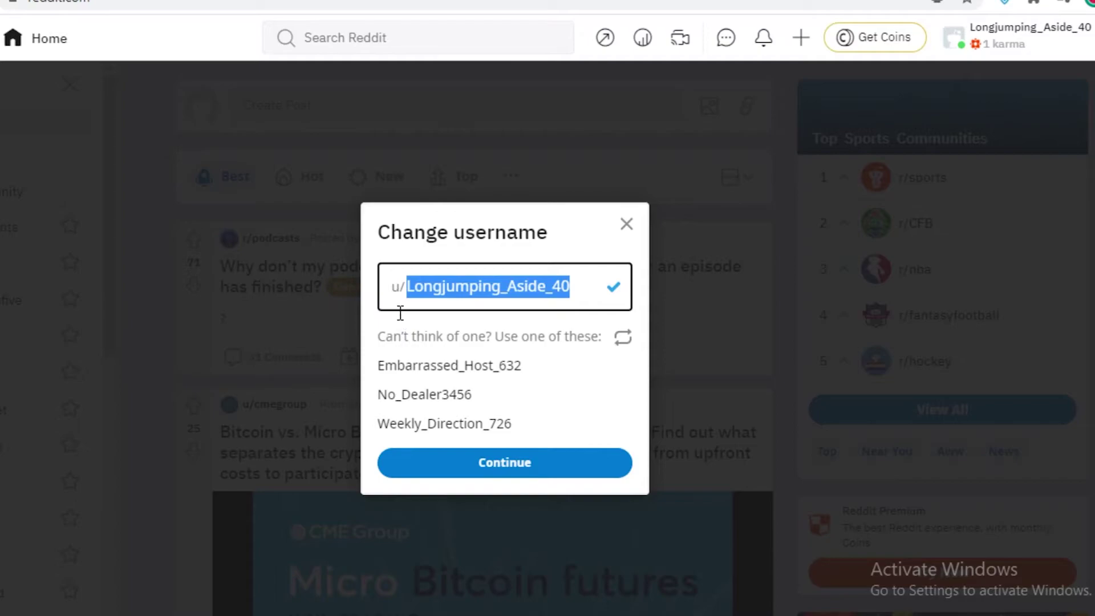
{"action": "key", "text": "BackSpace"}
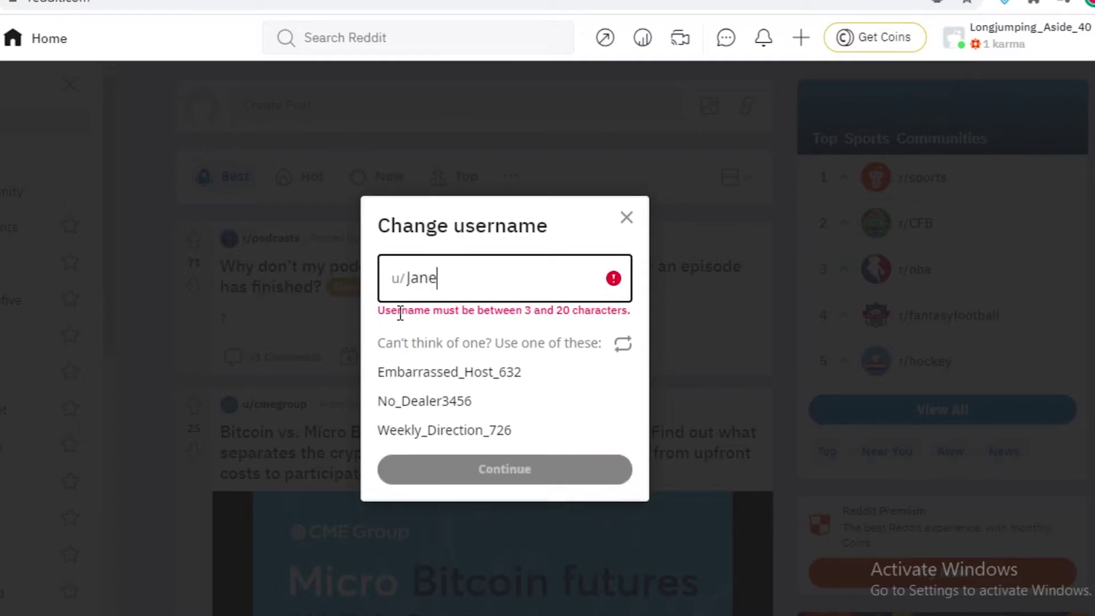
{"action": "type", "text": "JaneDoetheg"}
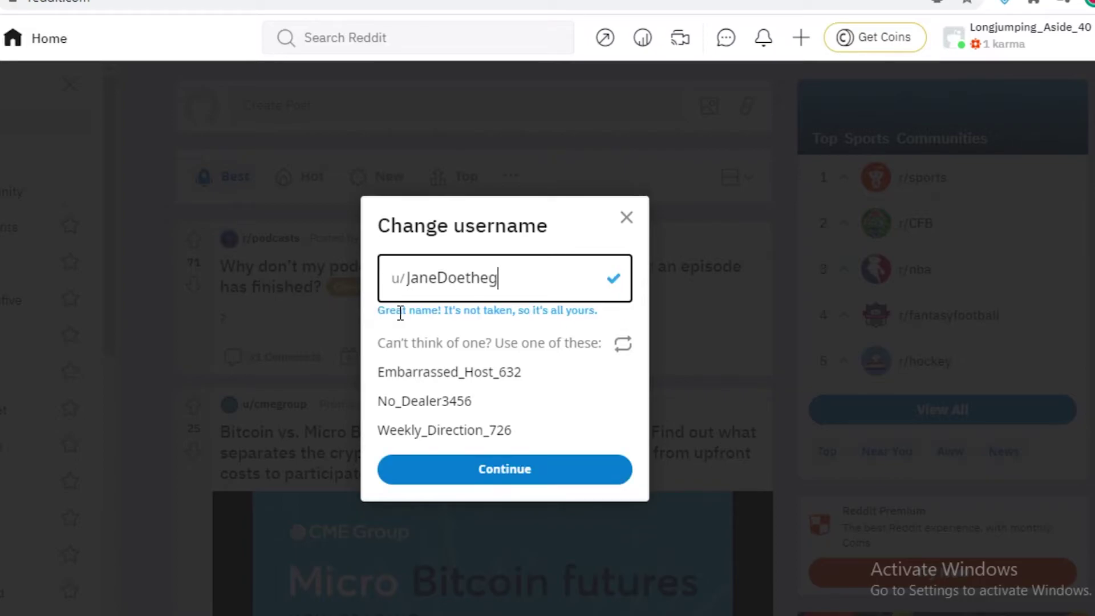
{"action": "left_click", "coordinate": [472, 474]}
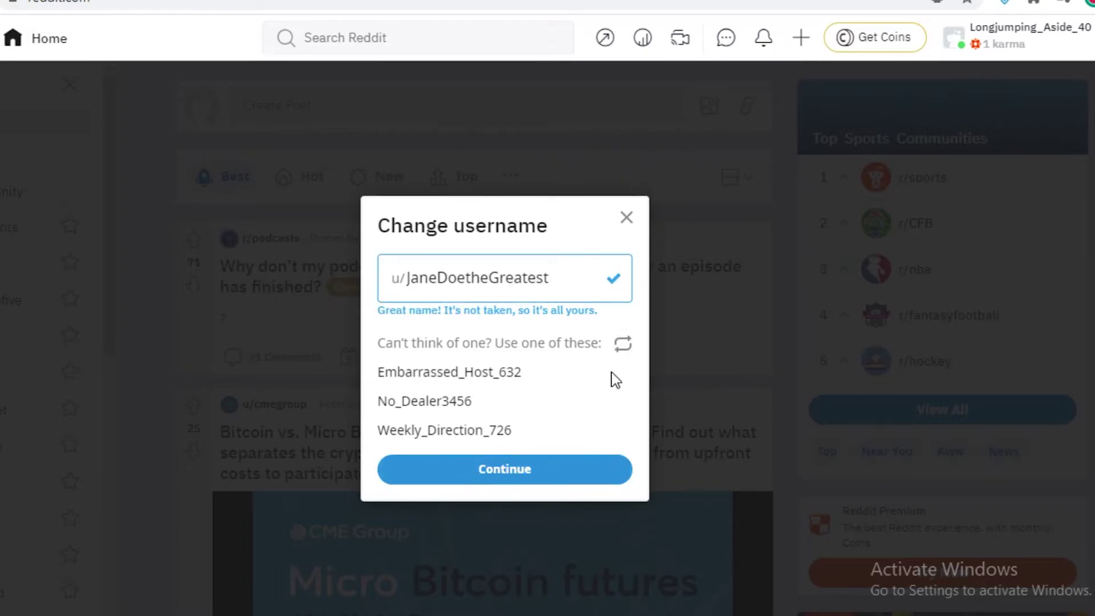
{"action": "left_click", "coordinate": [535, 427]}
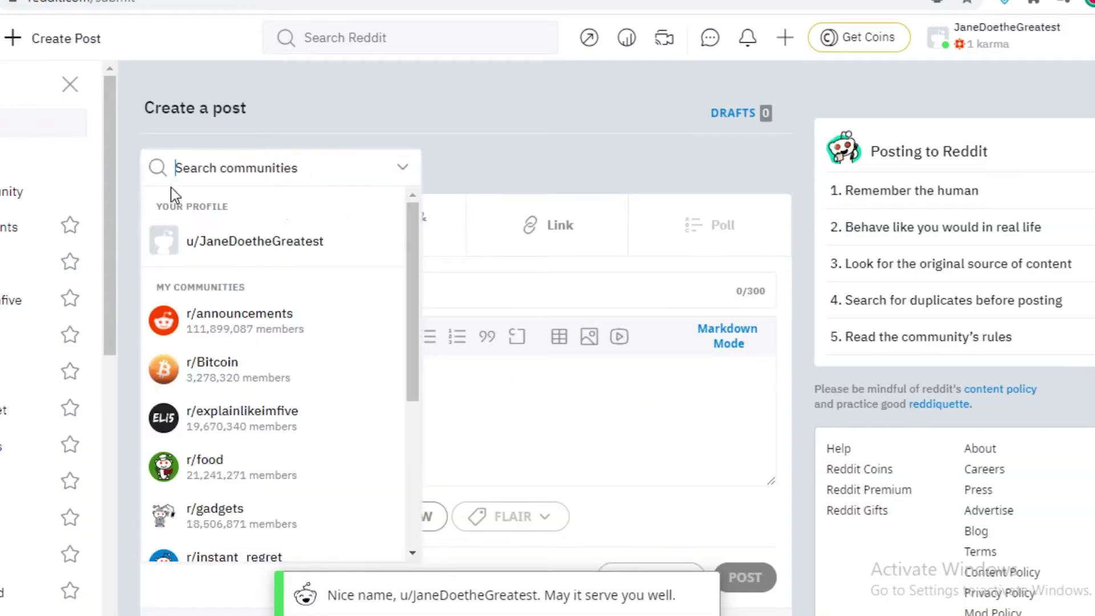
Open the Choose a community dropdown and browse the destinations from r/announcements to r/todayilearned
{"action": "left_click", "coordinate": [301, 168]}
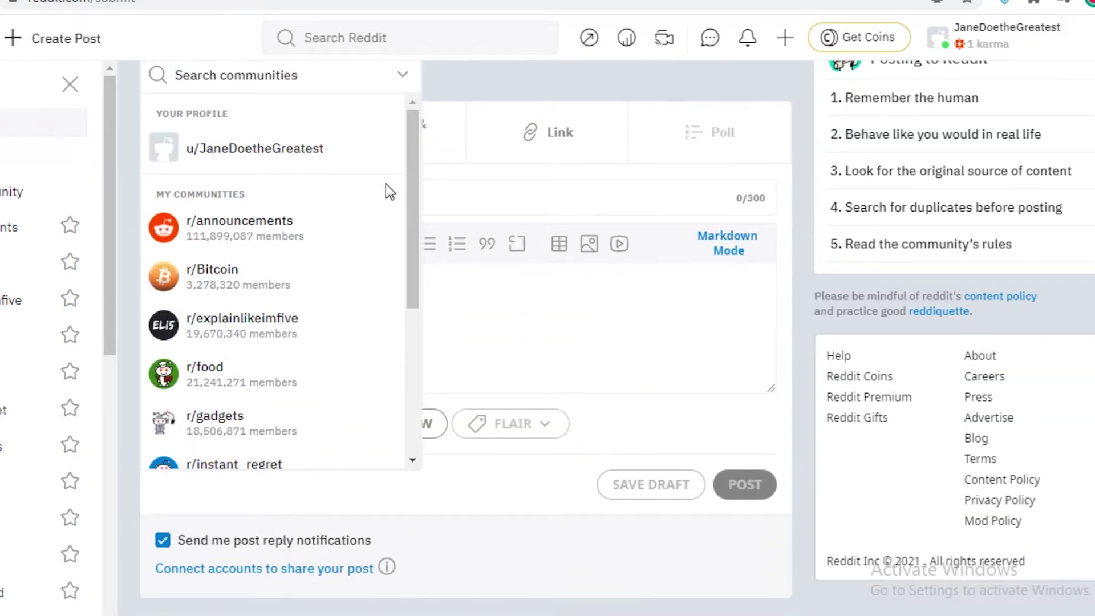
{"action": "scroll", "coordinate": [410, 171], "scroll_direction": "down", "scroll_amount": 5}
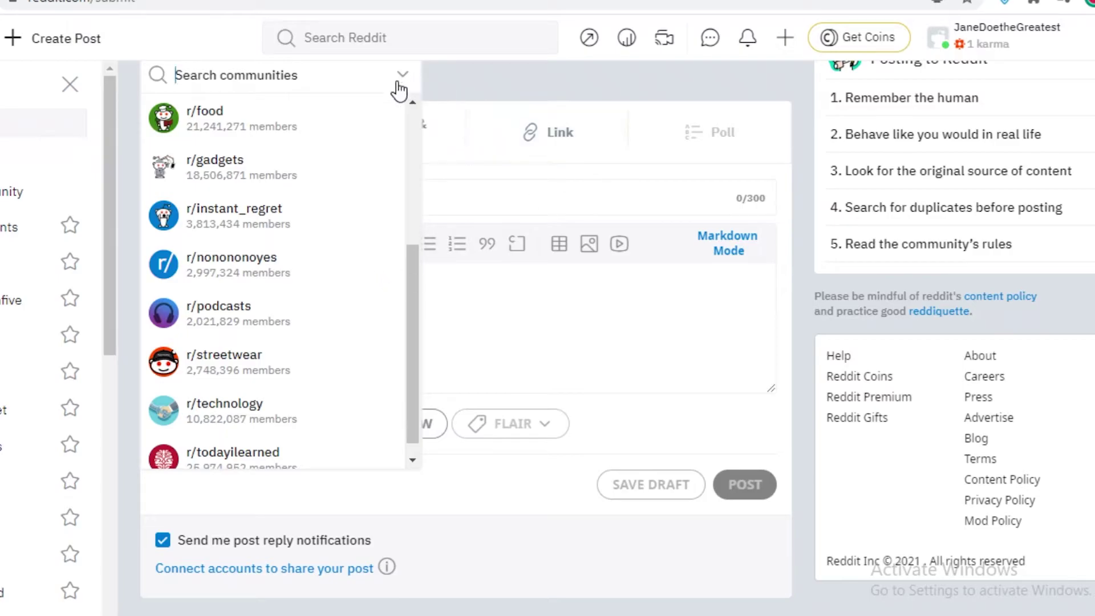
{"action": "scroll", "coordinate": [307, 179], "scroll_direction": "up", "scroll_amount": 3}
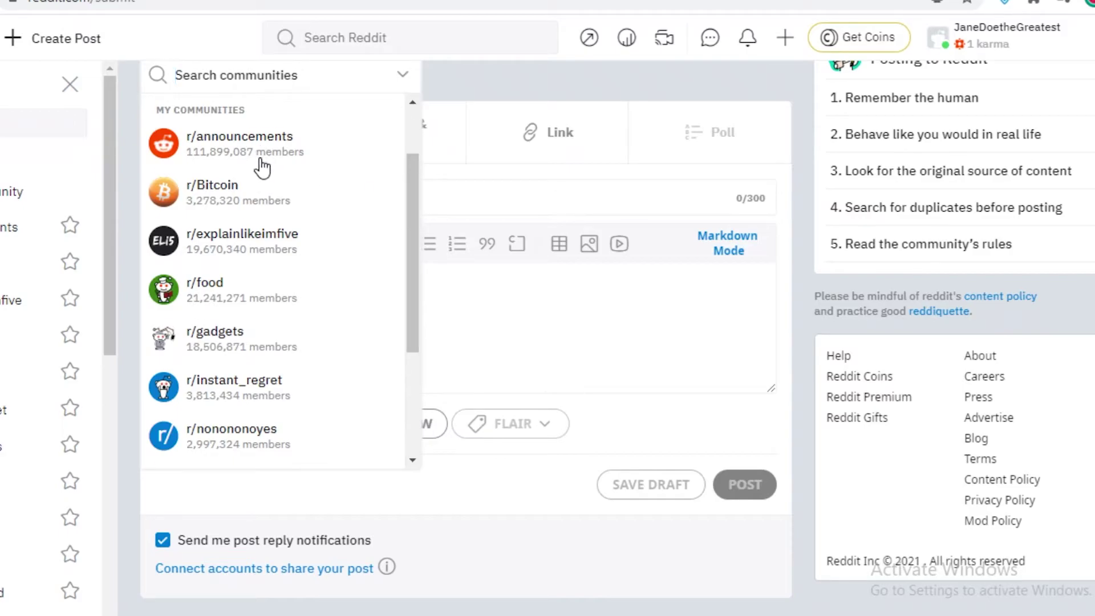
{"action": "scroll", "coordinate": [254, 182], "scroll_direction": "down", "scroll_amount": 3}
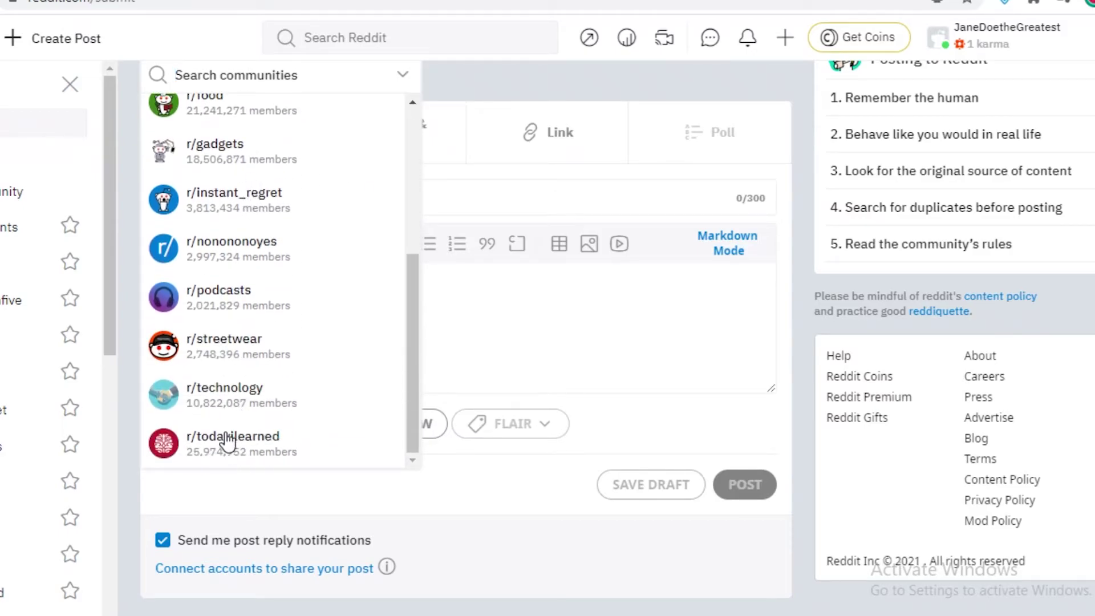
{"action": "scroll", "coordinate": [223, 444], "scroll_direction": "up", "scroll_amount": 1}
{"action": "scroll", "coordinate": [222, 445], "scroll_direction": "down", "scroll_amount": 1}
{"action": "scroll", "coordinate": [227, 219], "scroll_direction": "up", "scroll_amount": 2}
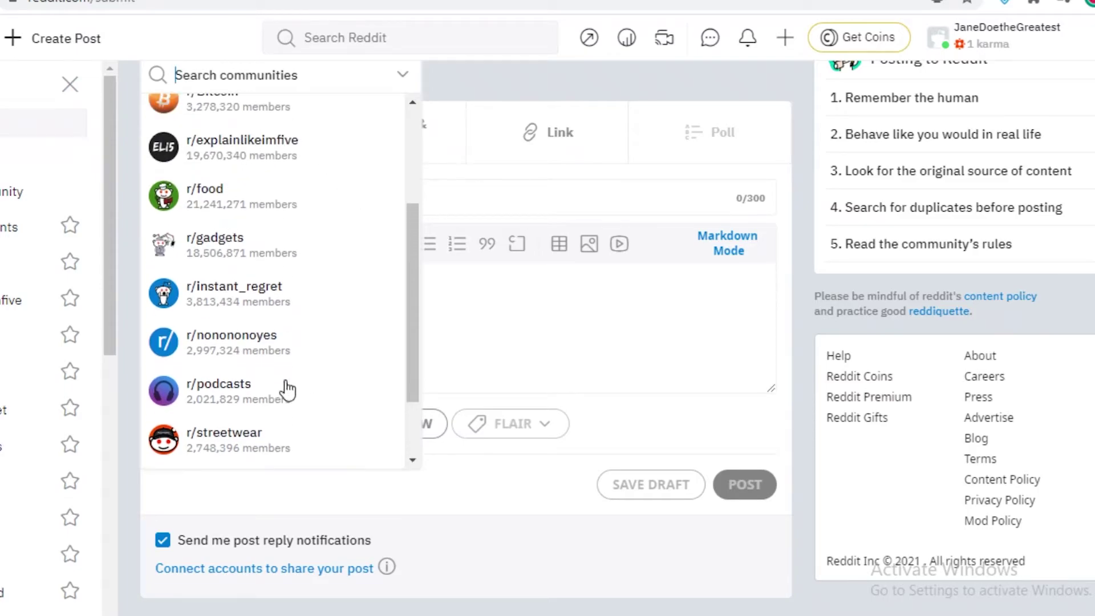
{"action": "scroll", "coordinate": [263, 393], "scroll_direction": "up", "scroll_amount": 3}
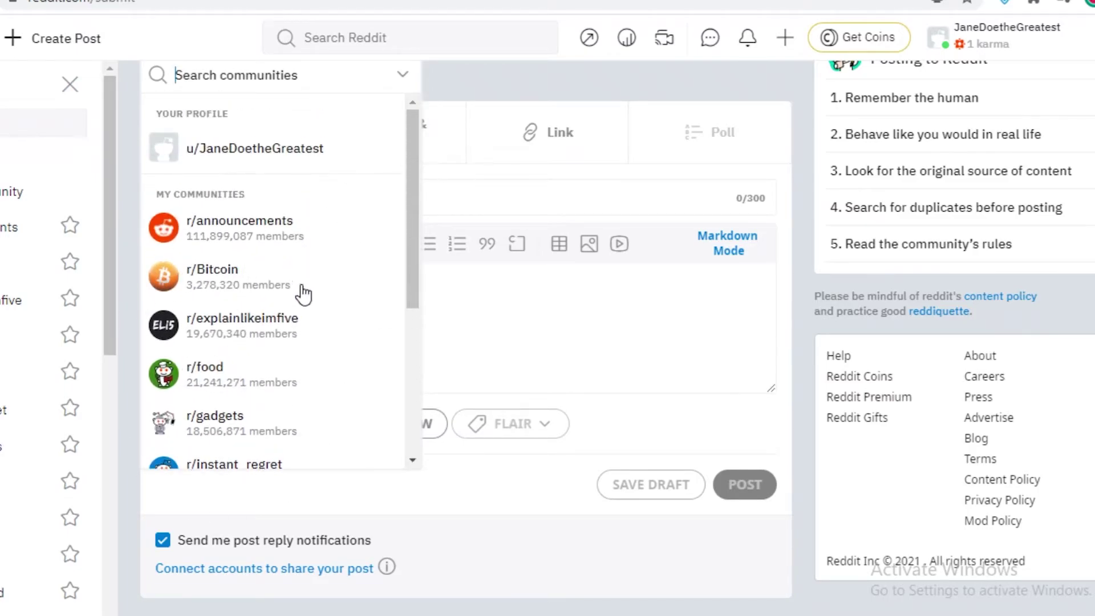
{"action": "scroll", "coordinate": [263, 336], "scroll_direction": "down", "scroll_amount": 5}
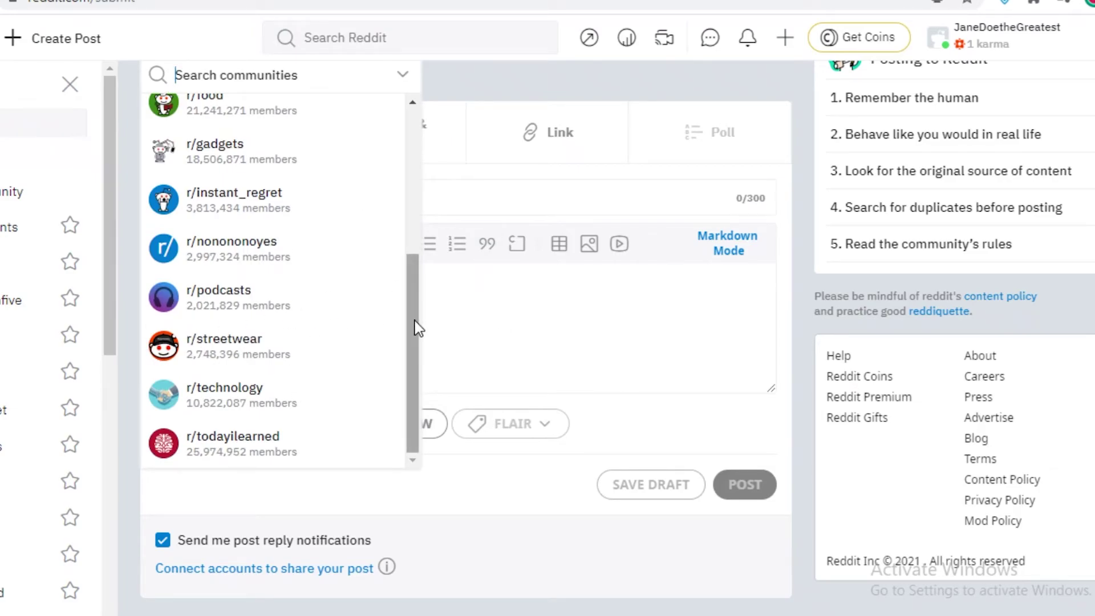
Select r/instant_regret as the post's community, then reopen the community selector
{"action": "left_click", "coordinate": [268, 205]}
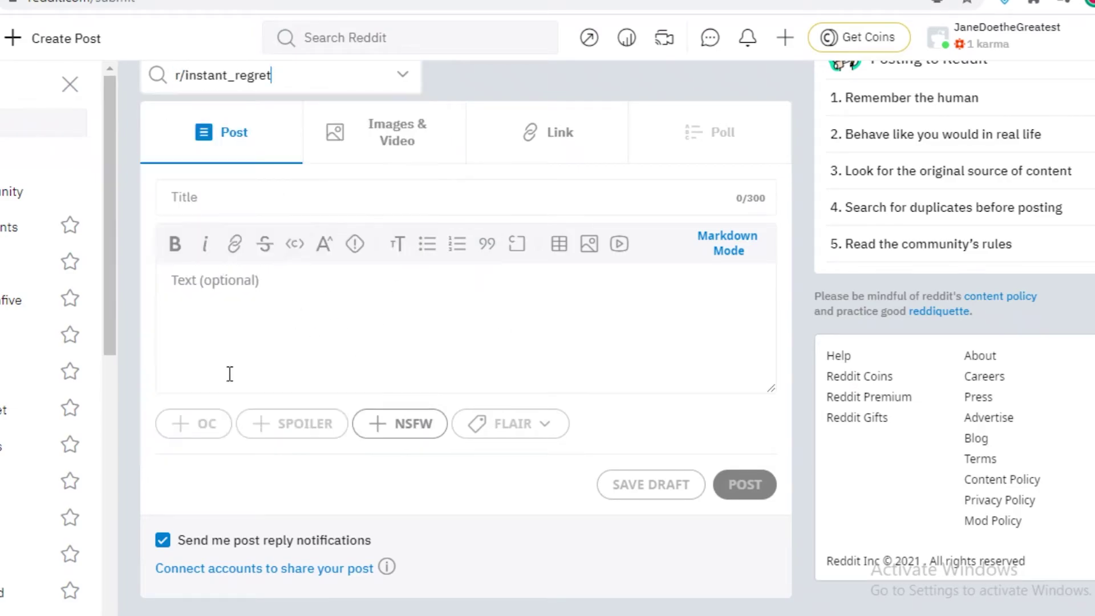
{"action": "scroll", "coordinate": [371, 194], "scroll_direction": "up", "scroll_amount": 2}
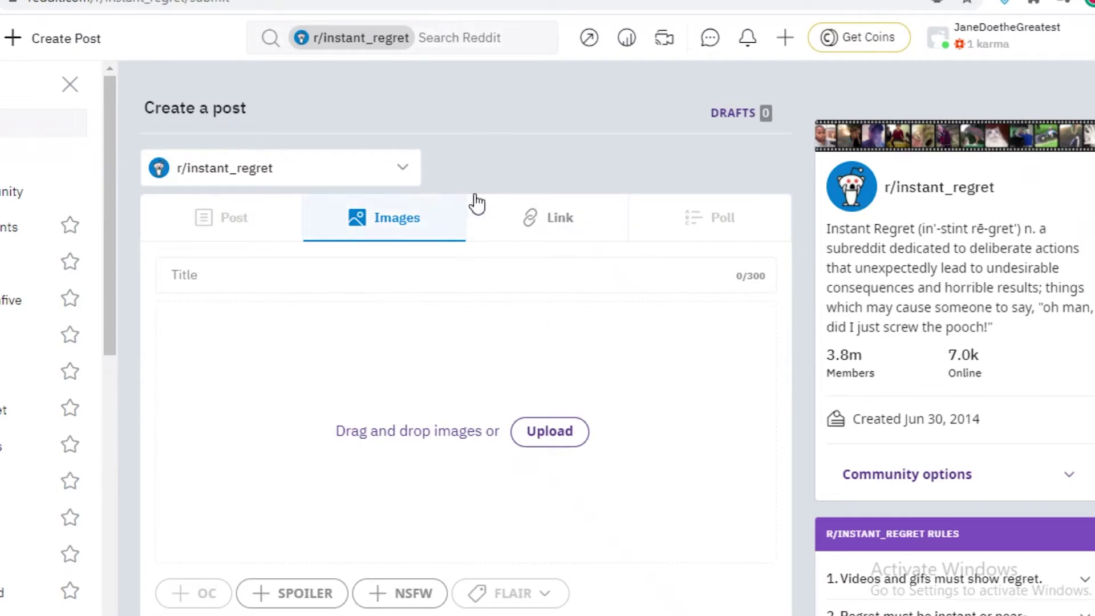
{"action": "left_click", "coordinate": [410, 182]}
Switch the post's community to r/Bitcoin
{"action": "left_click", "coordinate": [370, 175]}
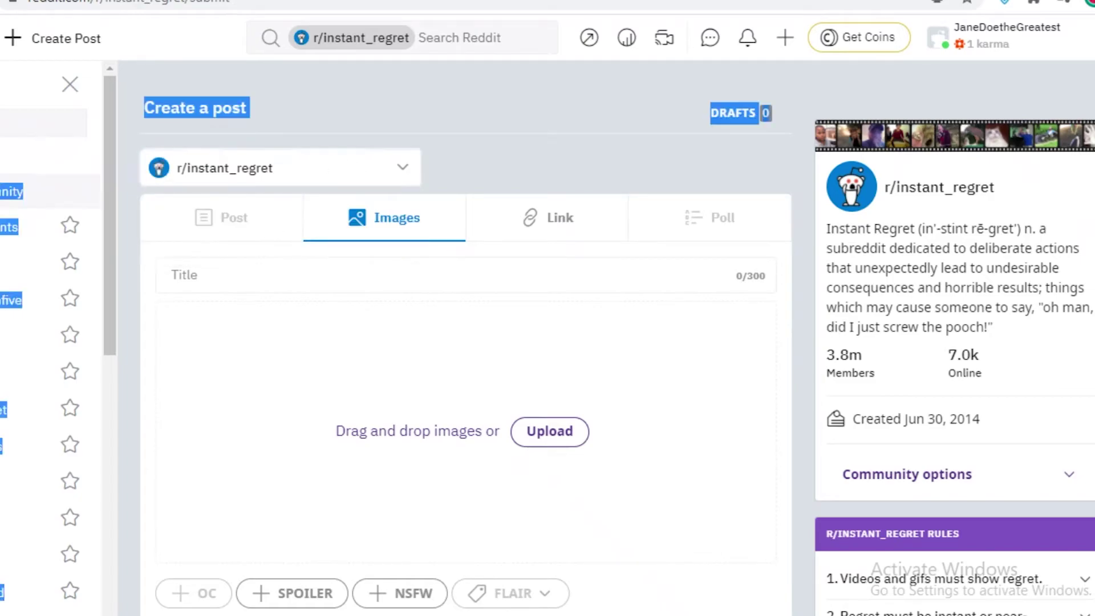
{"action": "left_click", "coordinate": [343, 166]}
{"action": "left_click", "coordinate": [252, 367]}
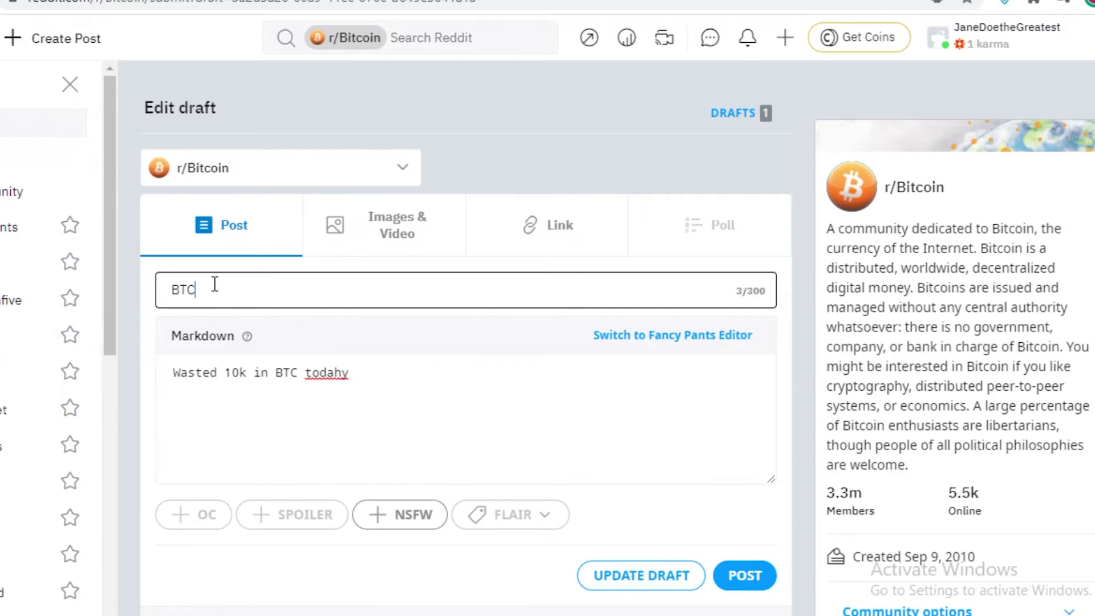
Correct 'todahy' to 'today' in the body and publish the BTC post
{"action": "left_click", "coordinate": [361, 357]}
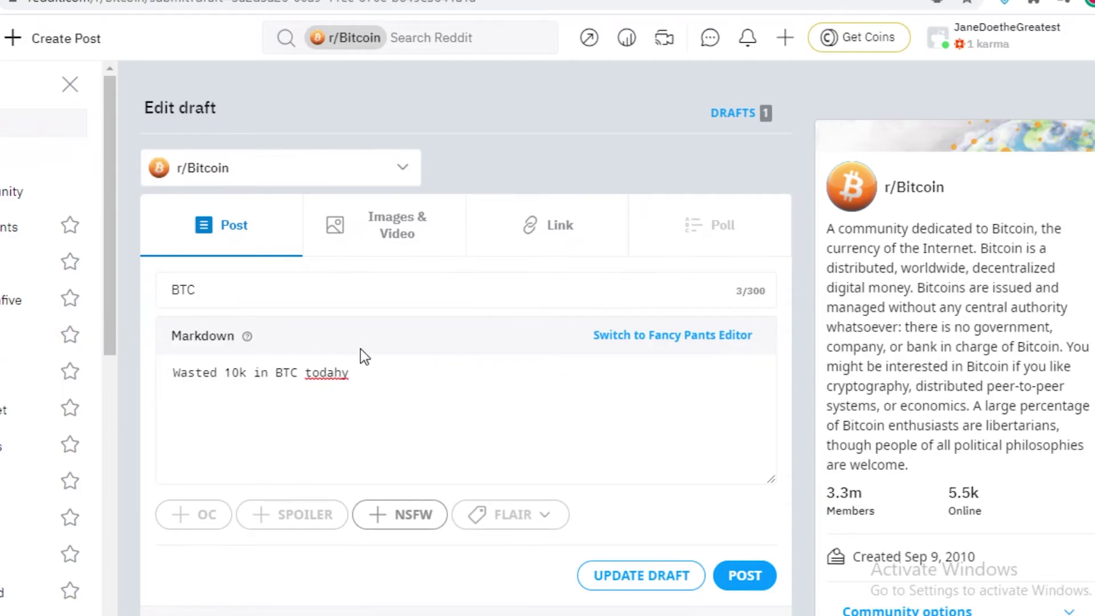
{"action": "left_click", "coordinate": [354, 377]}
{"action": "key", "text": "Left"}
{"action": "key", "text": "BackSpace"}
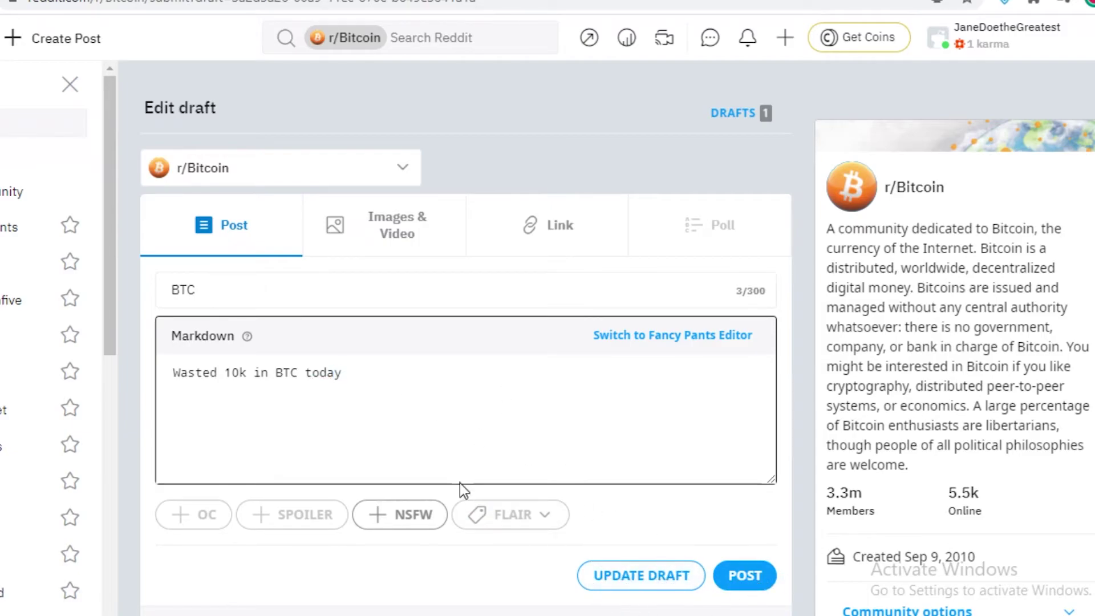
{"action": "left_click", "coordinate": [751, 575]}
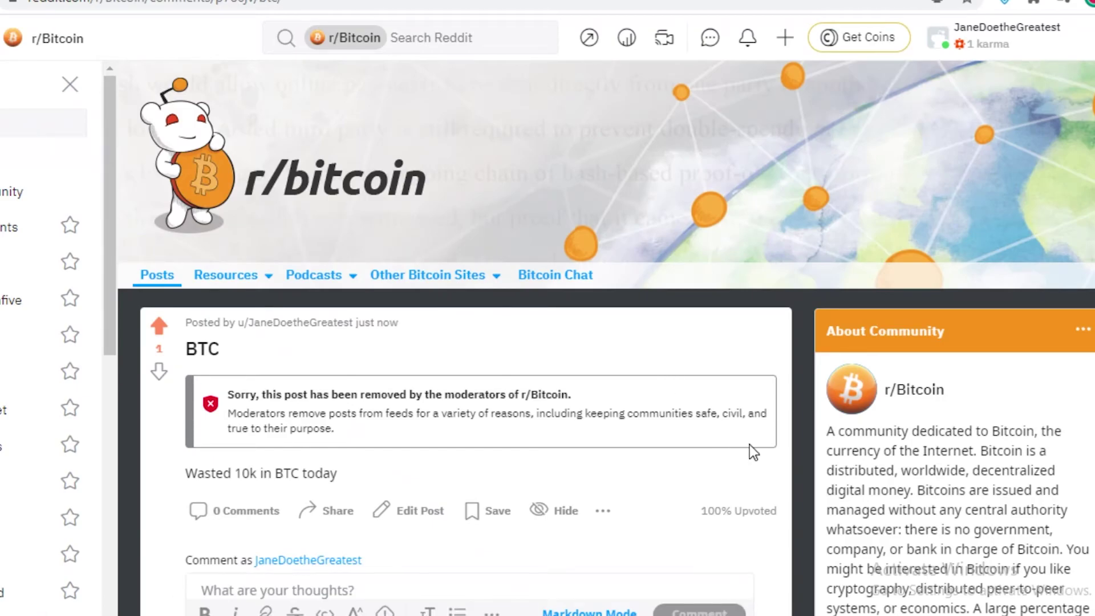
Review the removed BTC post and the r/Bitcoin Rules sidebar heading
{"action": "scroll", "coordinate": [183, 371], "scroll_direction": "down", "scroll_amount": 2}
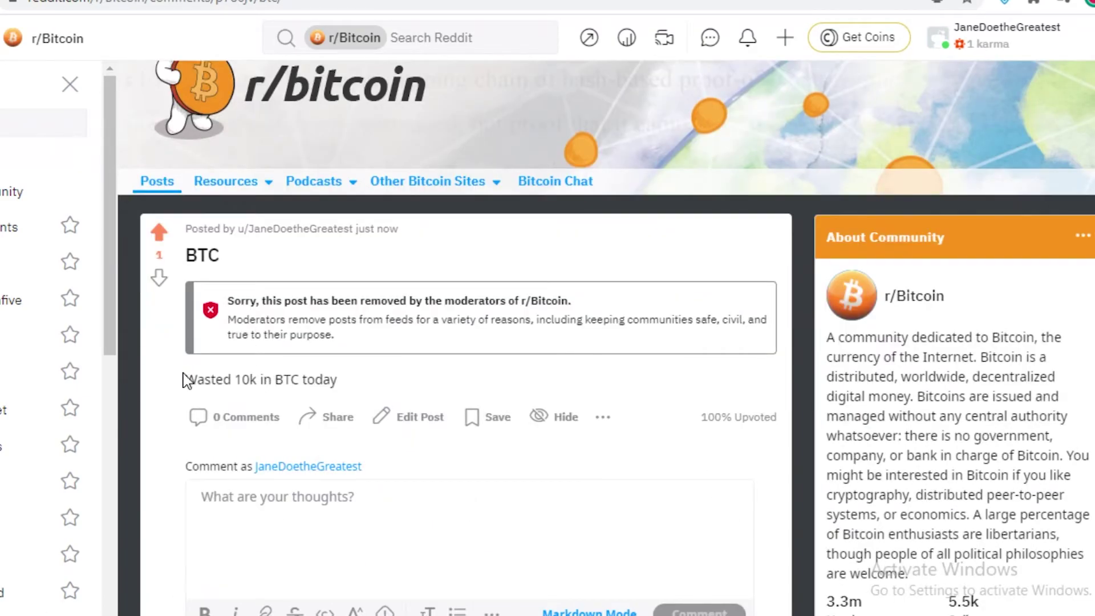
{"action": "left_click_drag", "start_coordinate": [192, 379], "coordinate": [374, 388]}
{"action": "left_click", "coordinate": [193, 409]}
{"action": "scroll", "coordinate": [901, 408], "scroll_direction": "down", "scroll_amount": 12}
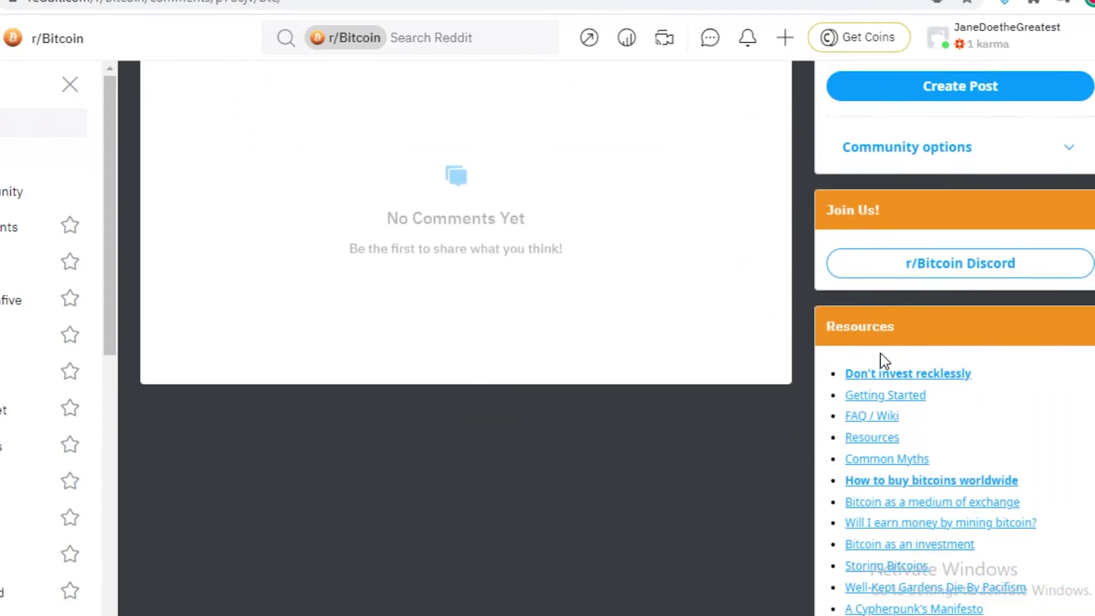
{"action": "scroll", "coordinate": [860, 320], "scroll_direction": "up", "scroll_amount": 1}
{"action": "scroll", "coordinate": [953, 337], "scroll_direction": "down", "scroll_amount": 3}
{"action": "scroll", "coordinate": [889, 294], "scroll_direction": "down", "scroll_amount": 10}
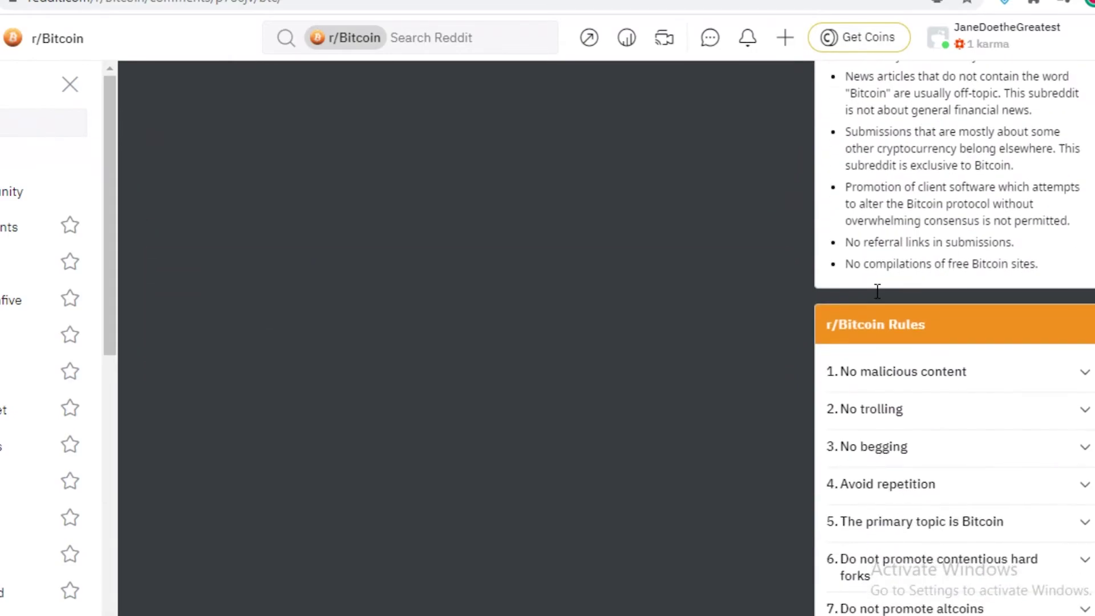
{"action": "scroll", "coordinate": [903, 308], "scroll_direction": "down", "scroll_amount": 2}
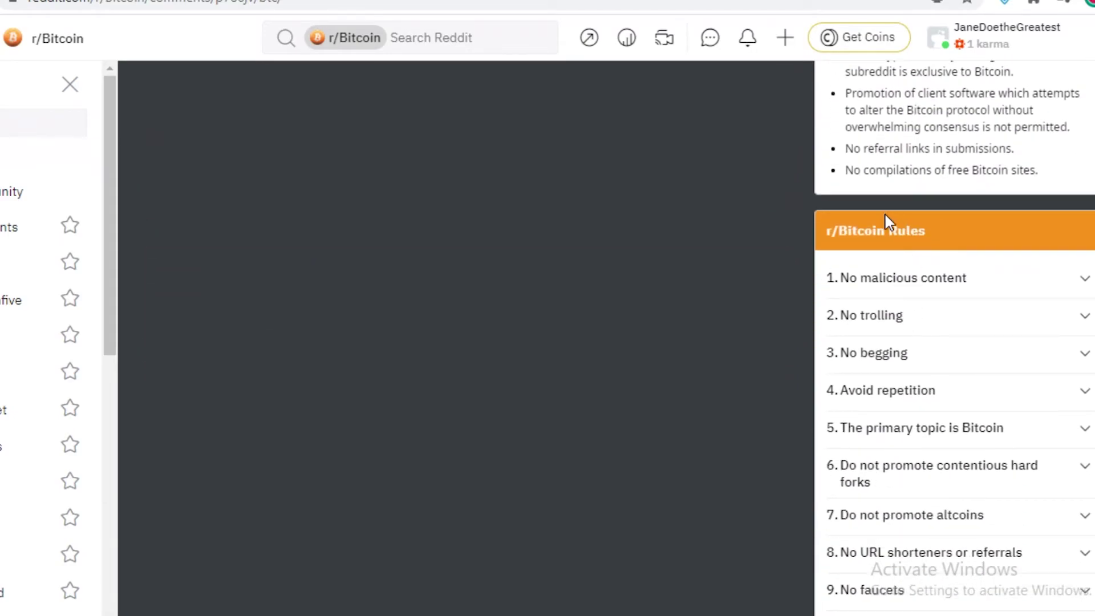
{"action": "left_click_drag", "start_coordinate": [845, 232], "coordinate": [943, 235]}
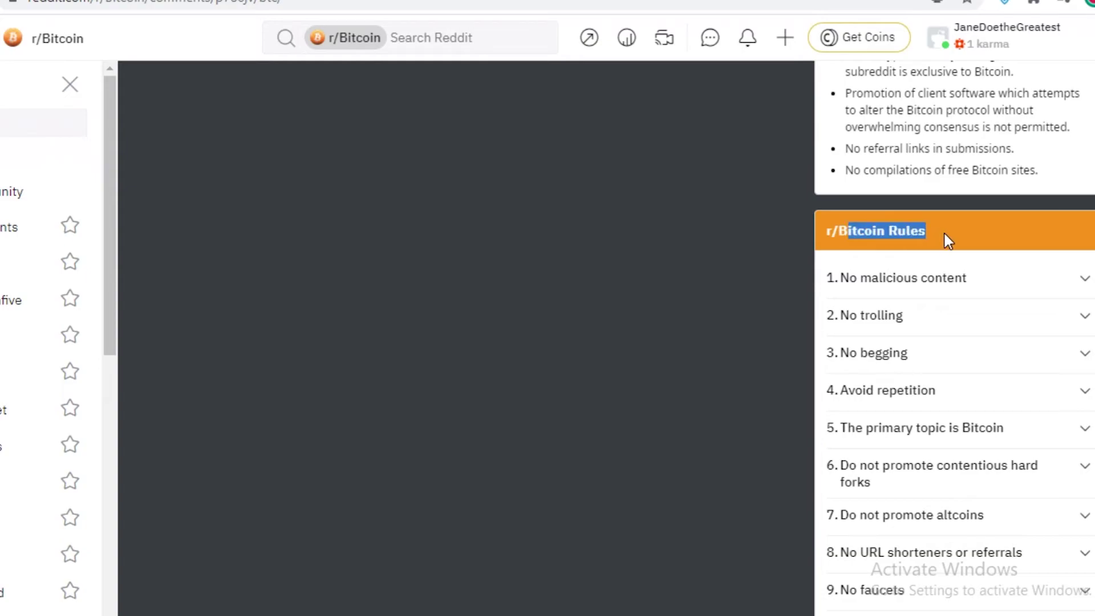
{"action": "left_click", "coordinate": [806, 314]}
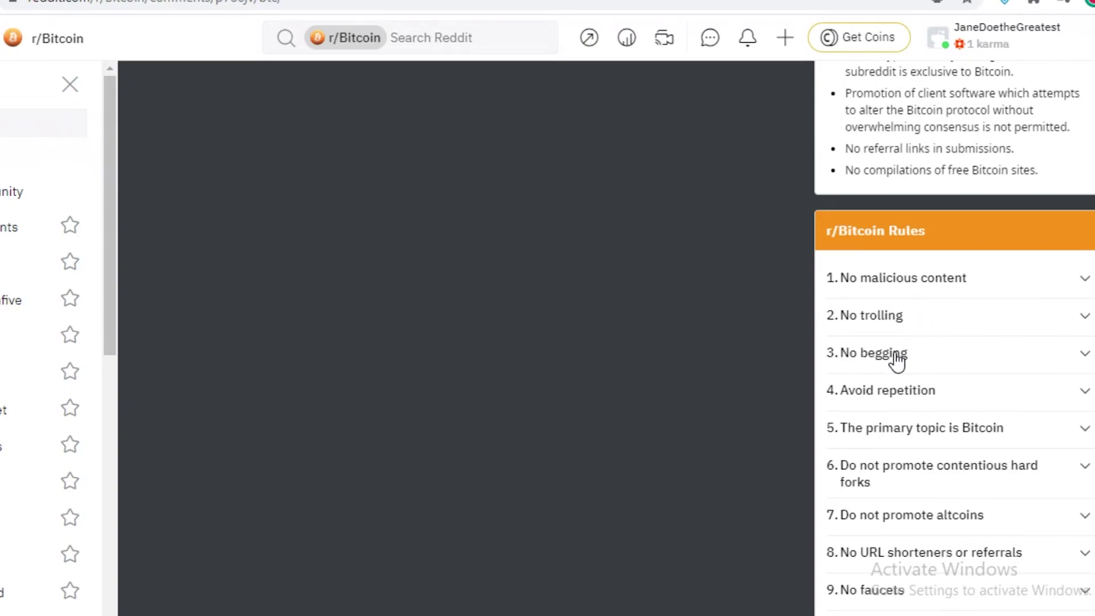
Expand rule 10, No trading, in the r/Bitcoin Rules sidebar and read it
{"action": "scroll", "coordinate": [895, 410], "scroll_direction": "down", "scroll_amount": 1}
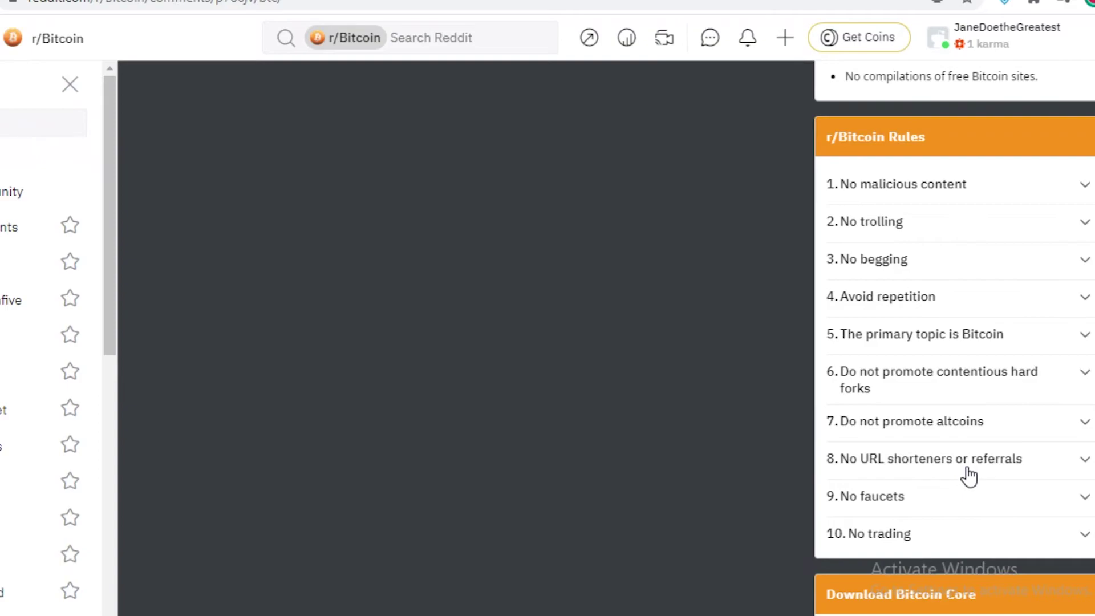
{"action": "scroll", "coordinate": [860, 514], "scroll_direction": "down", "scroll_amount": 3}
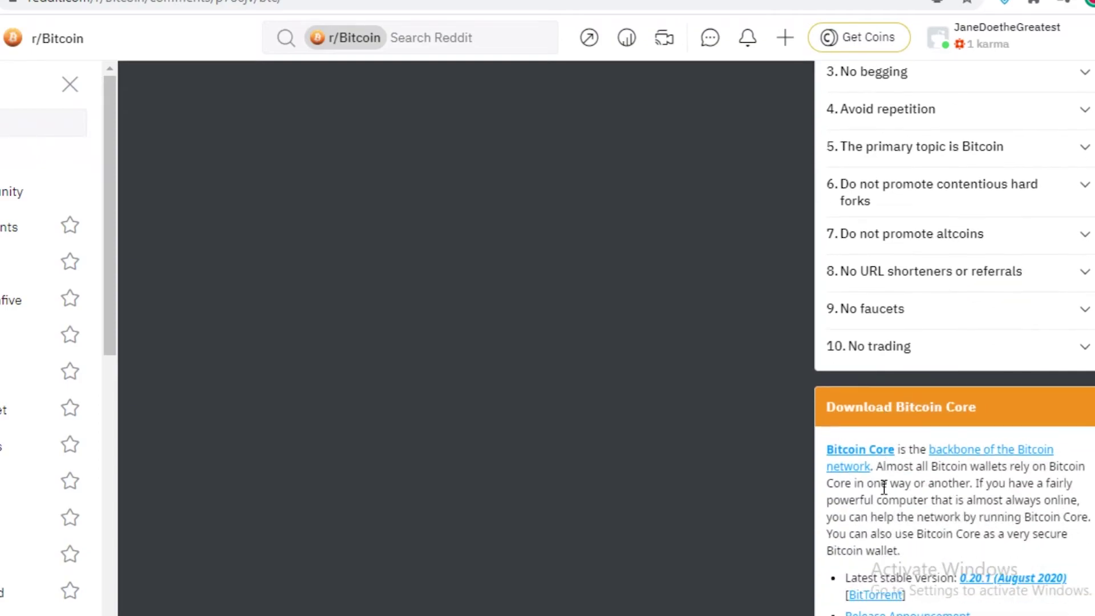
{"action": "left_click", "coordinate": [908, 346]}
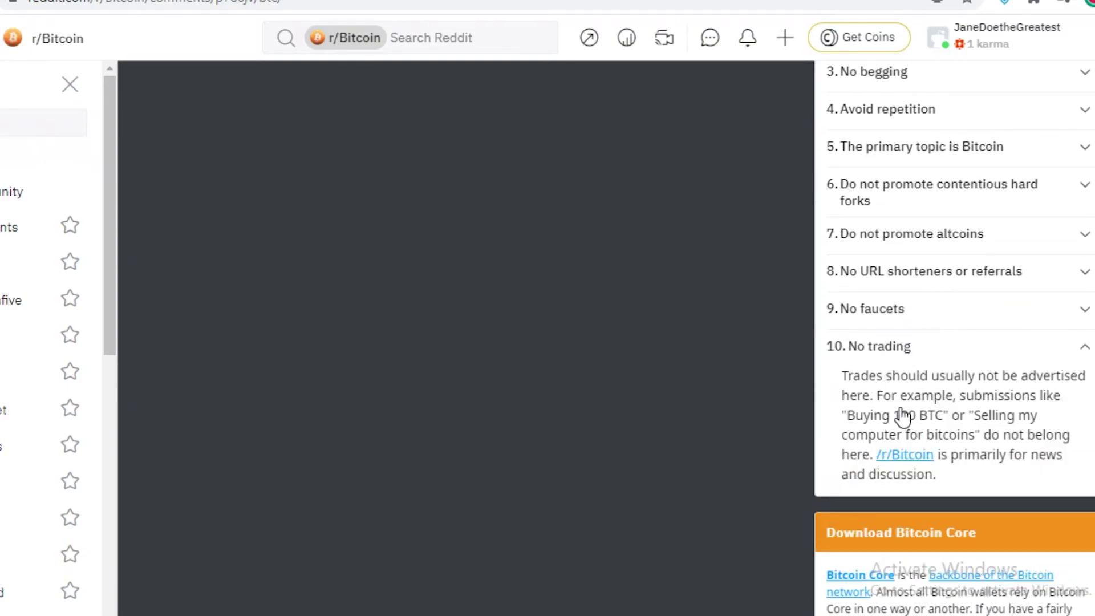
{"action": "scroll", "coordinate": [941, 405], "scroll_direction": "down", "scroll_amount": 3}
{"action": "scroll", "coordinate": [970, 376], "scroll_direction": "up", "scroll_amount": 2}
{"action": "scroll", "coordinate": [938, 357], "scroll_direction": "up", "scroll_amount": 1}
{"action": "scroll", "coordinate": [587, 403], "scroll_direction": "up", "scroll_amount": 10}
{"action": "scroll", "coordinate": [321, 355], "scroll_direction": "up", "scroll_amount": 10}
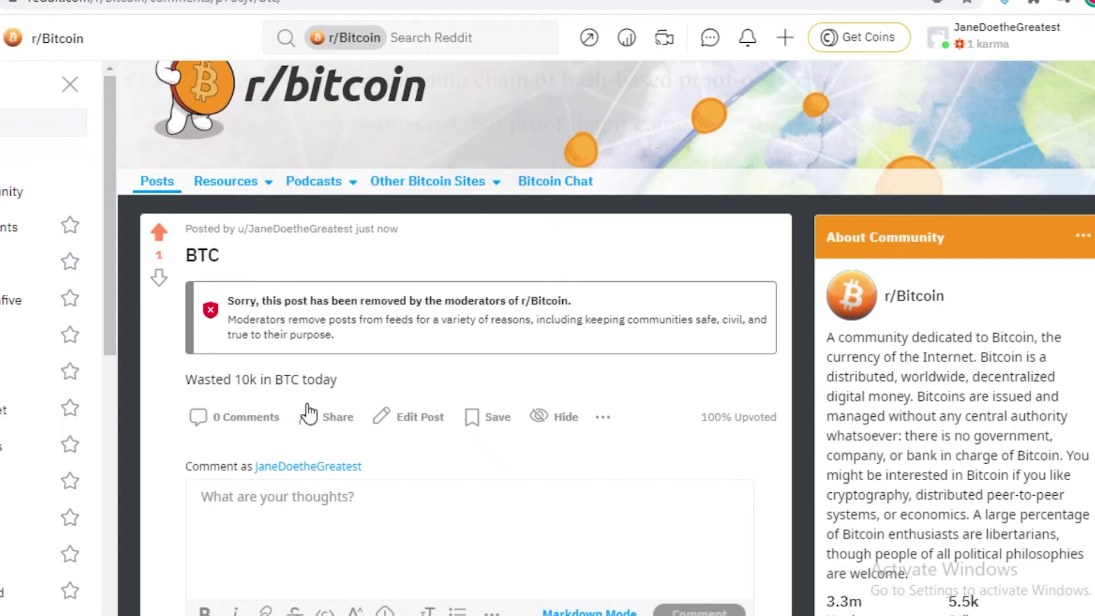
{"action": "scroll", "coordinate": [557, 416], "scroll_direction": "down", "scroll_amount": 15}
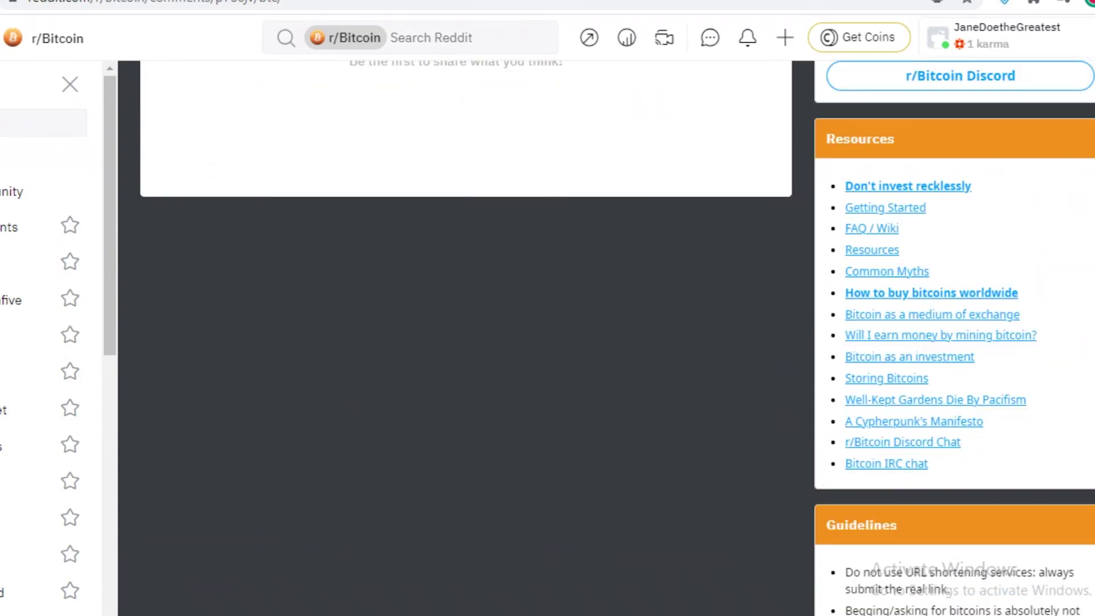
Choose Profile from the account menu to reach the avatar builder
{"action": "left_click", "coordinate": [1081, 40]}
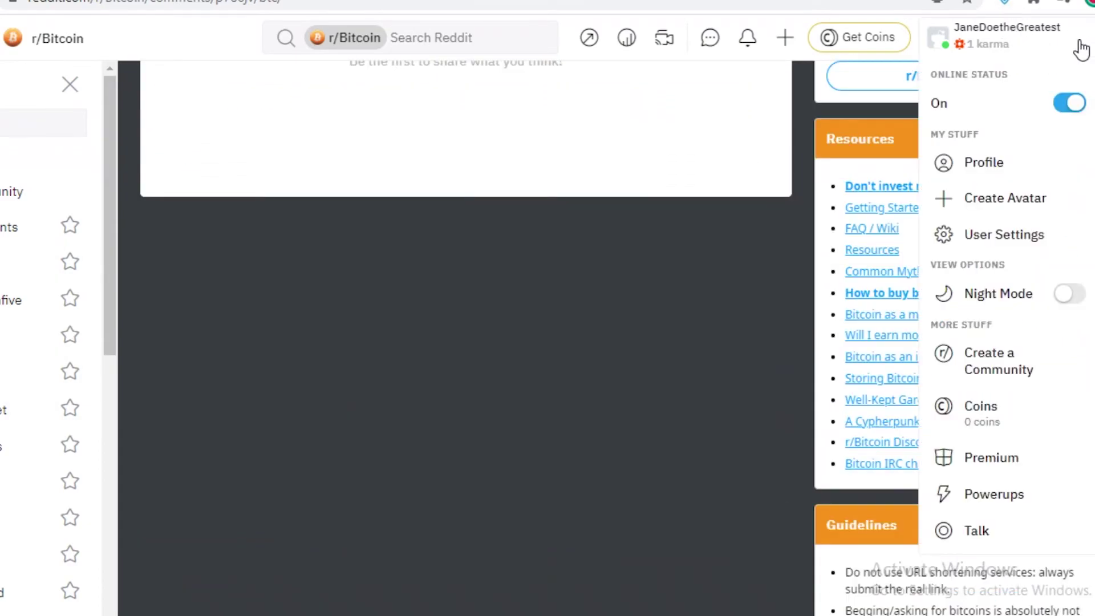
{"action": "left_click", "coordinate": [969, 52]}
{"action": "left_click", "coordinate": [981, 50]}
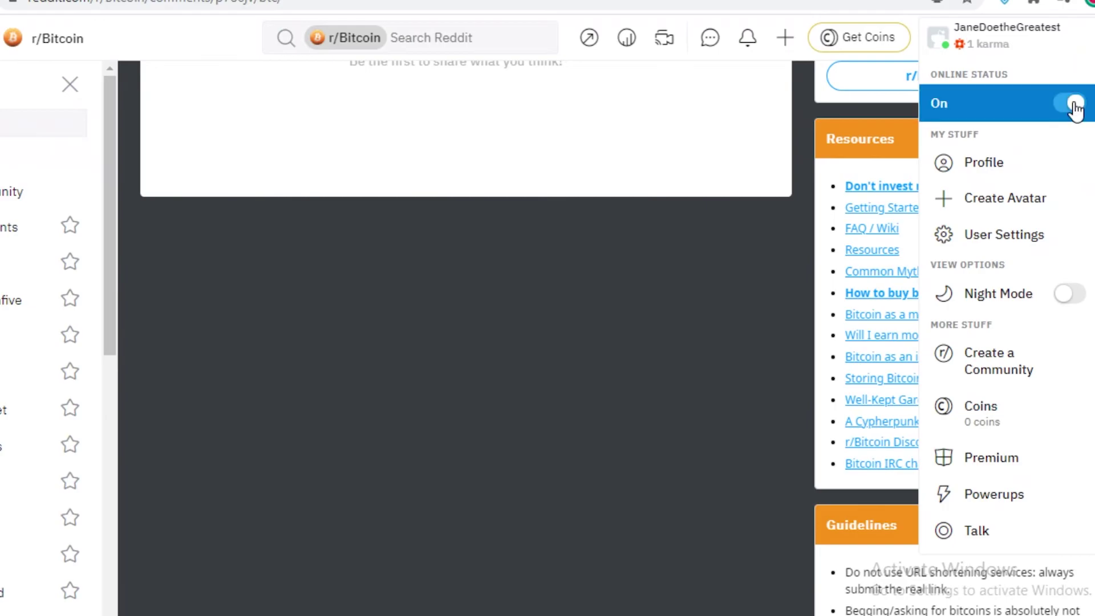
{"action": "left_click", "coordinate": [1025, 164]}
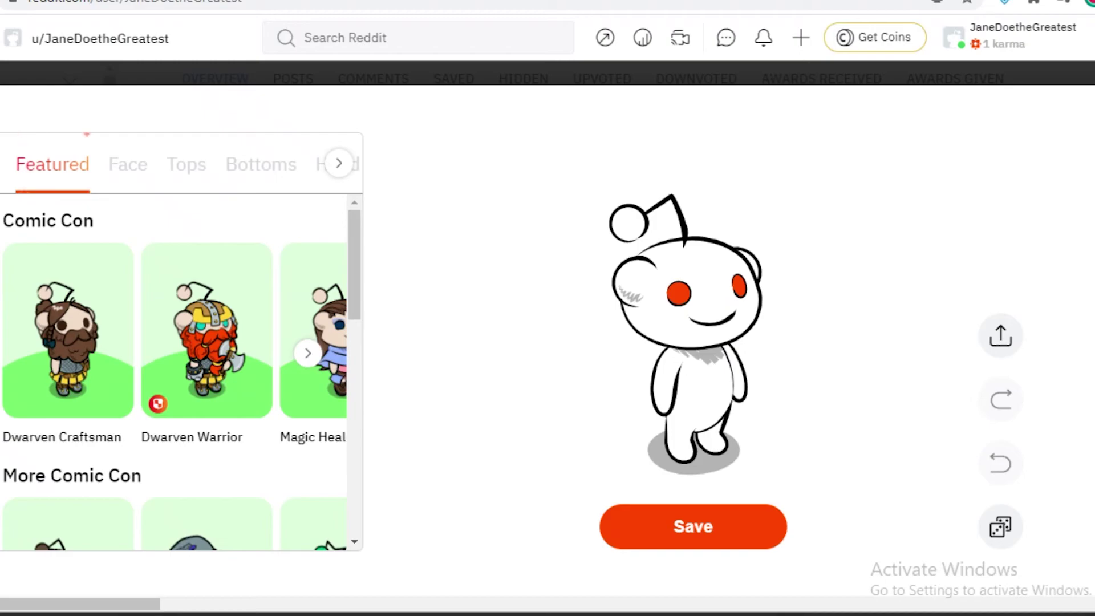
In the avatar builder's Face options, pick the teary crying eyes and save the avatar
{"action": "scroll", "coordinate": [142, 205], "scroll_direction": "down", "scroll_amount": 3}
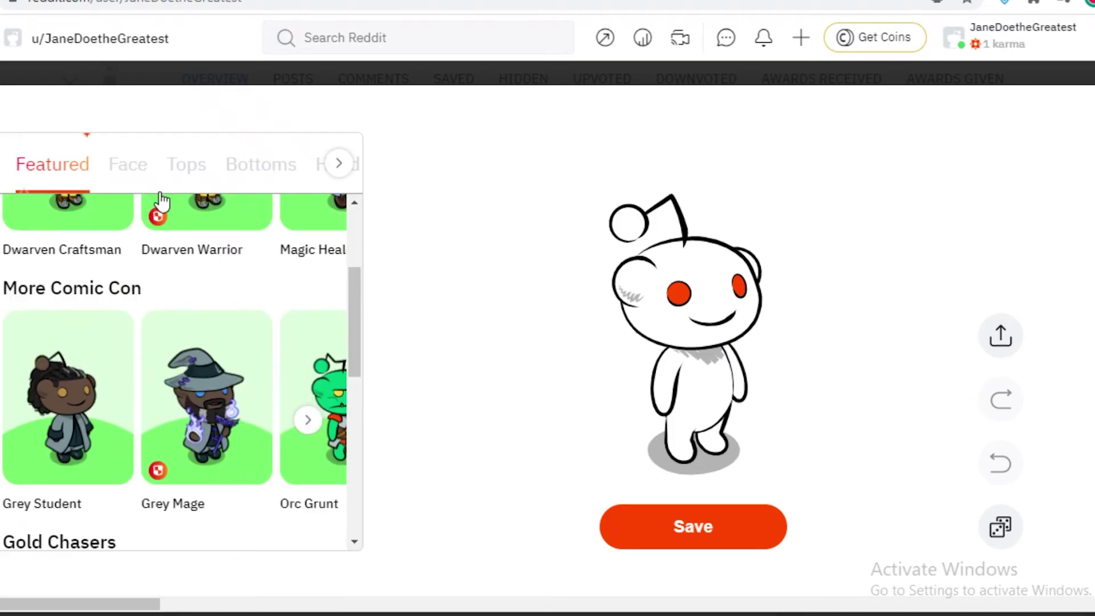
{"action": "left_click", "coordinate": [128, 164]}
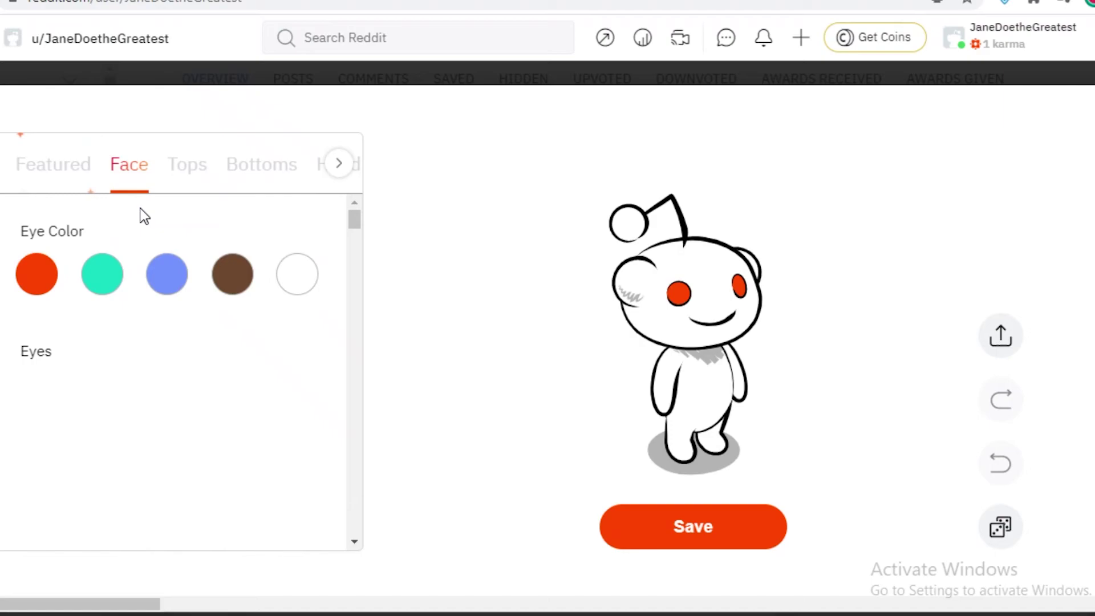
{"action": "scroll", "coordinate": [171, 342], "scroll_direction": "down", "scroll_amount": 4}
{"action": "scroll", "coordinate": [229, 399], "scroll_direction": "up", "scroll_amount": 2}
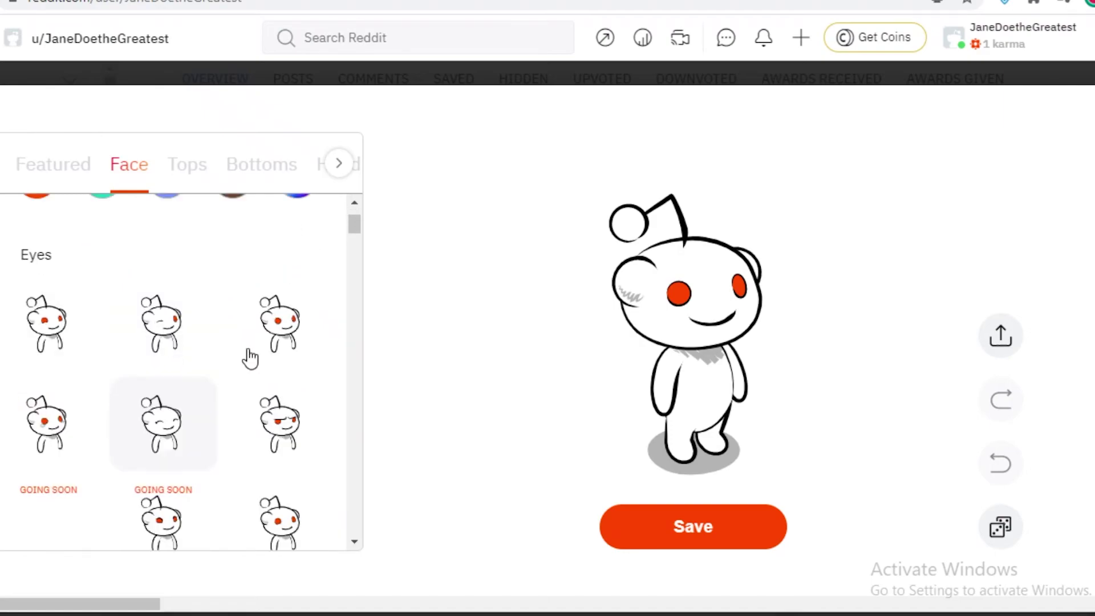
{"action": "scroll", "coordinate": [251, 358], "scroll_direction": "up", "scroll_amount": 1}
{"action": "left_click", "coordinate": [45, 456]}
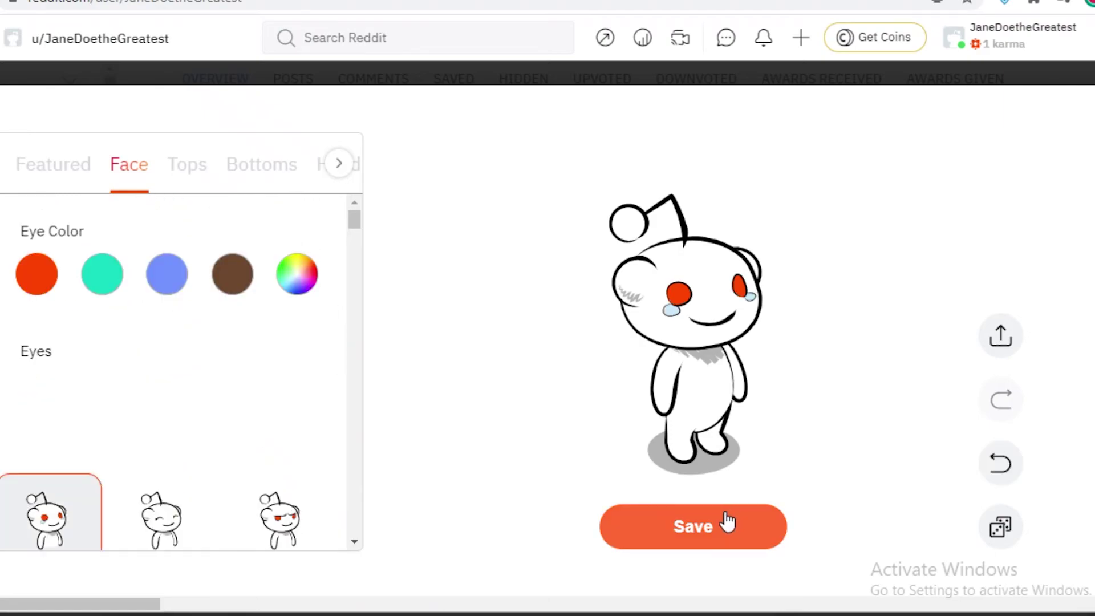
{"action": "left_click", "coordinate": [726, 522]}
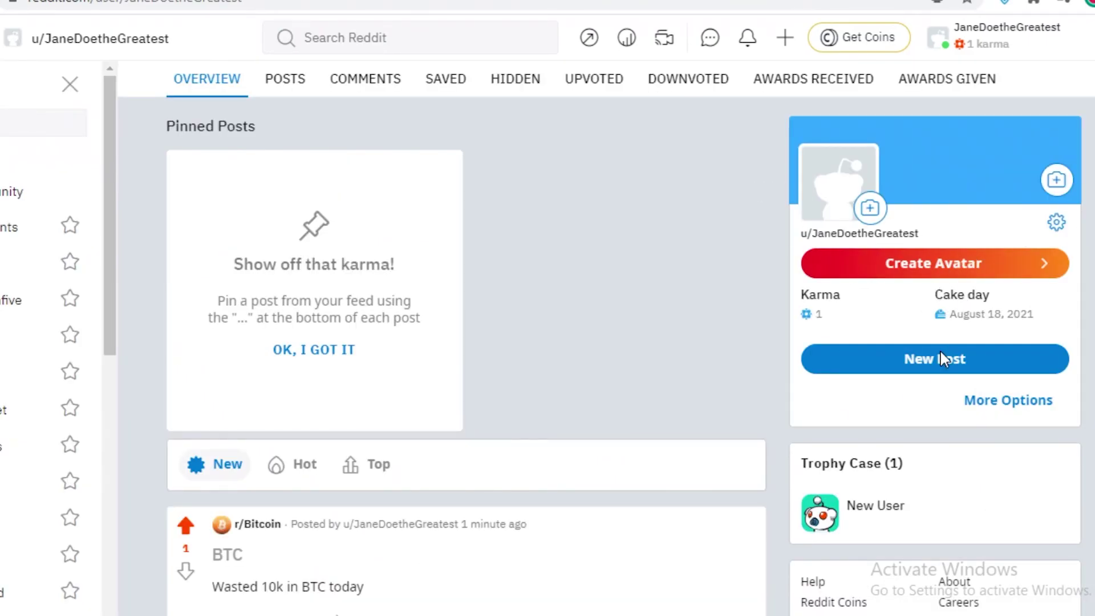
Switch the profile to its POSTS tab to list the account's posts
{"action": "scroll", "coordinate": [944, 370], "scroll_direction": "down", "scroll_amount": 3}
{"action": "scroll", "coordinate": [941, 374], "scroll_direction": "up", "scroll_amount": 3}
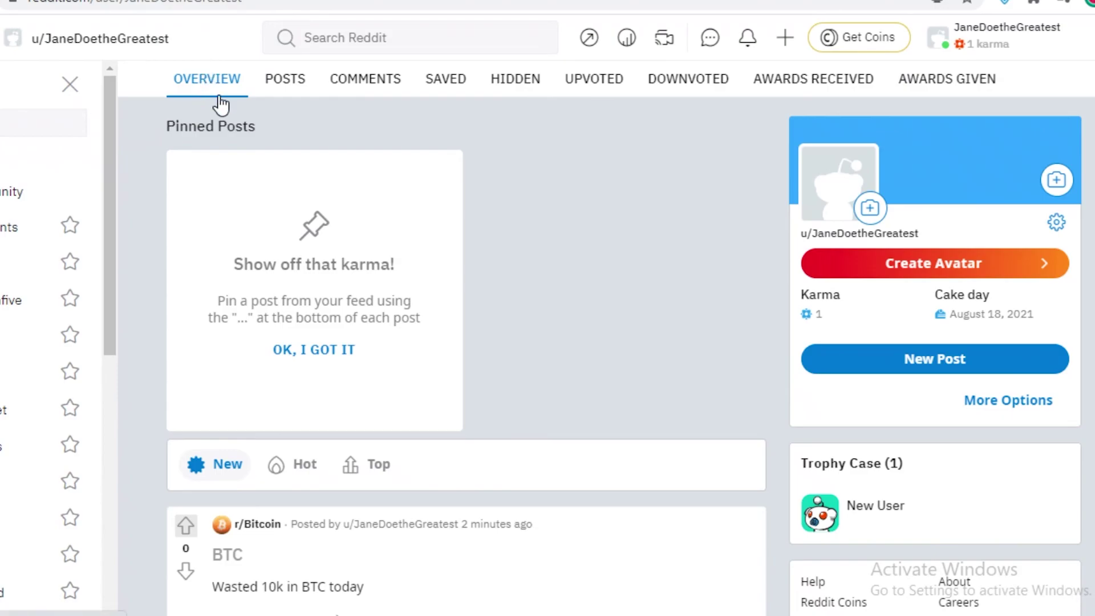
{"action": "left_click", "coordinate": [286, 92]}
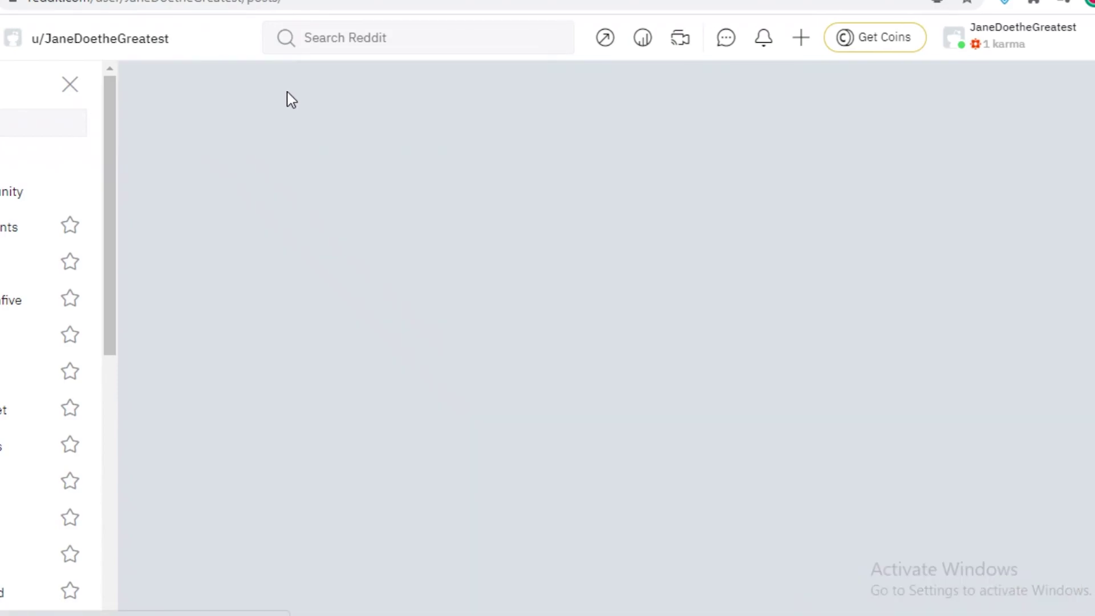